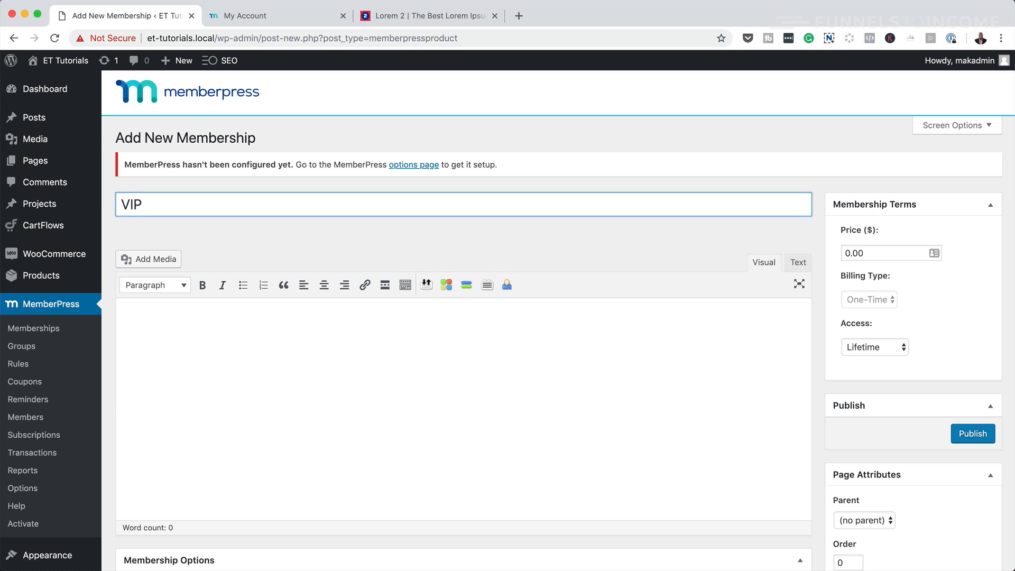
- Set the VIP membership price to 299, keep one-time lifetime billing, and publish it
left_click_drag(851, 253, 834, 257)
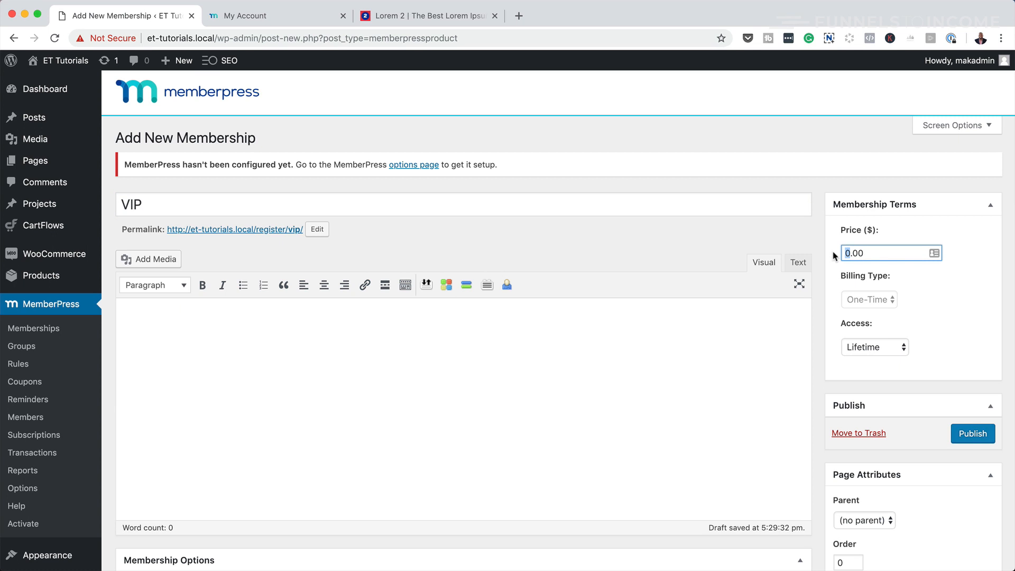
type("299")
left_click(870, 300)
left_click(868, 287)
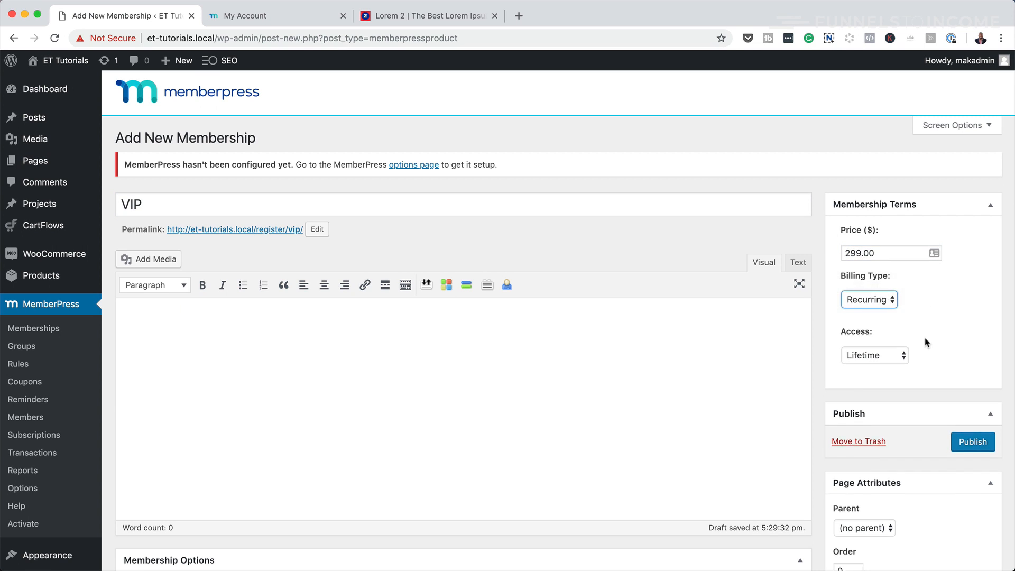
scroll(920, 358, "down", 2)
left_click(973, 443)
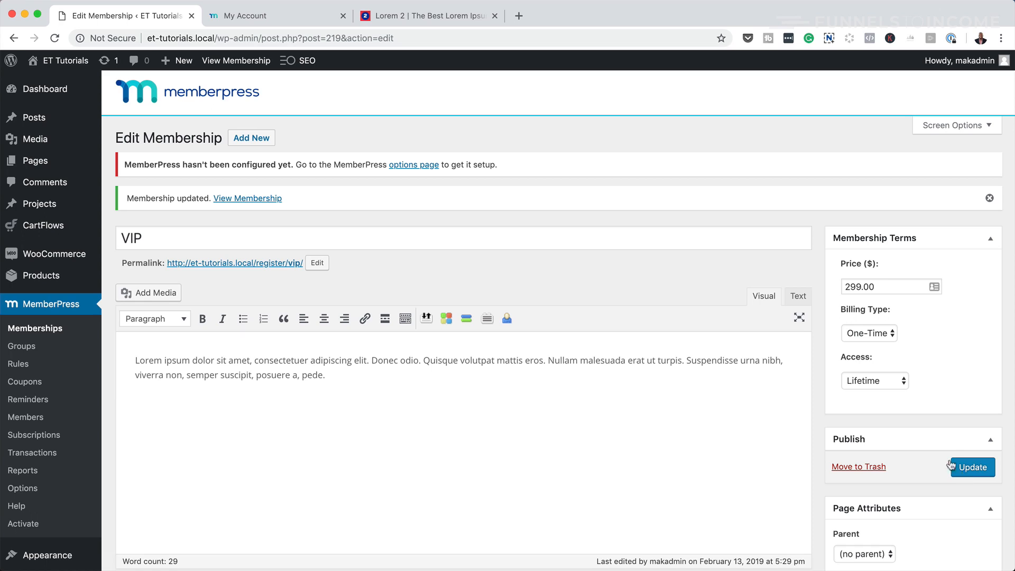
- Open the VIP registration page and review its description and $299 price
left_click(249, 199)
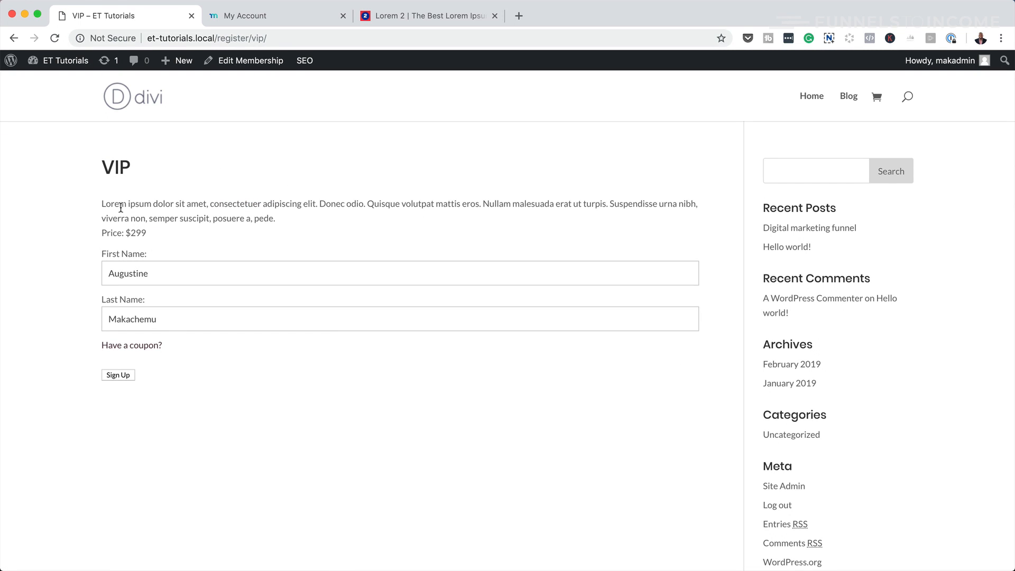
left_click_drag(103, 203, 338, 241)
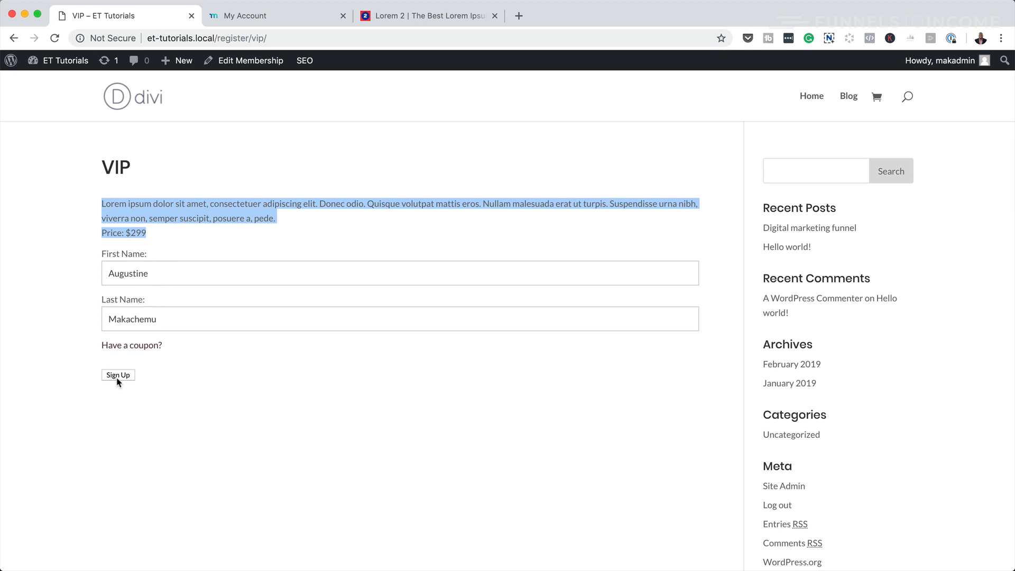
left_click(244, 405)
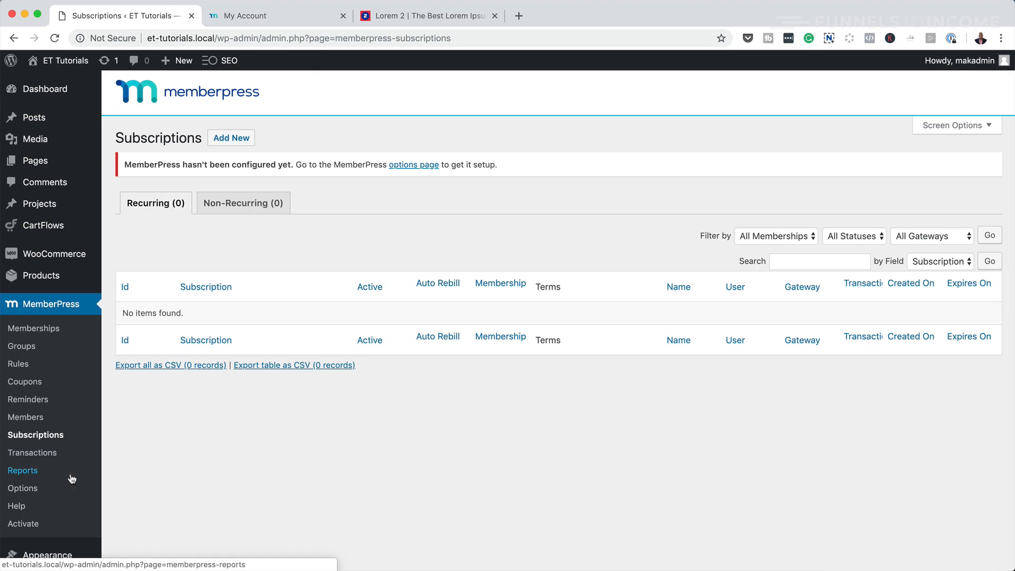
- Save MemberPress options so the Thank You, Account and Login pages are auto-created
left_click(29, 490)
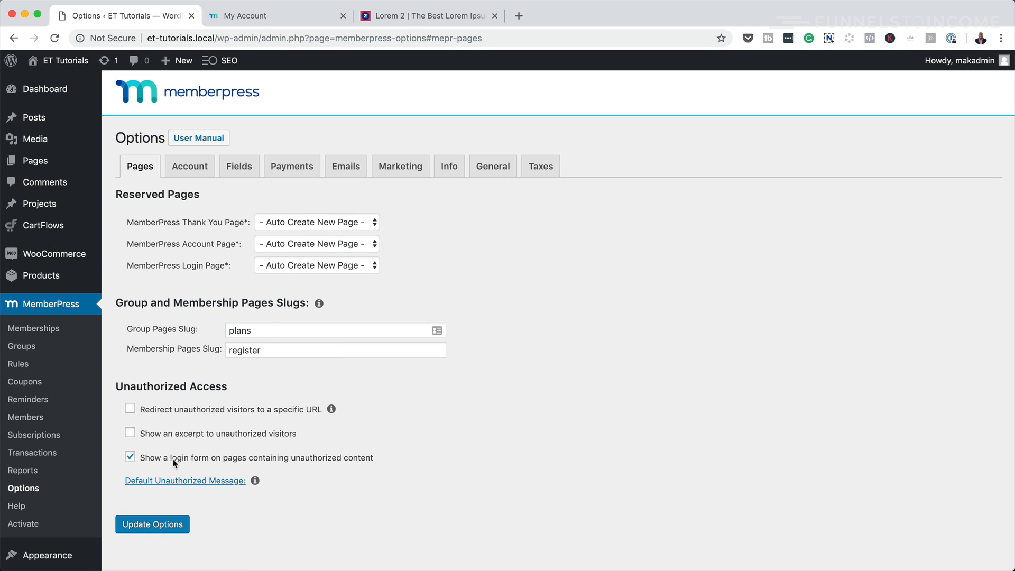
left_click(161, 526)
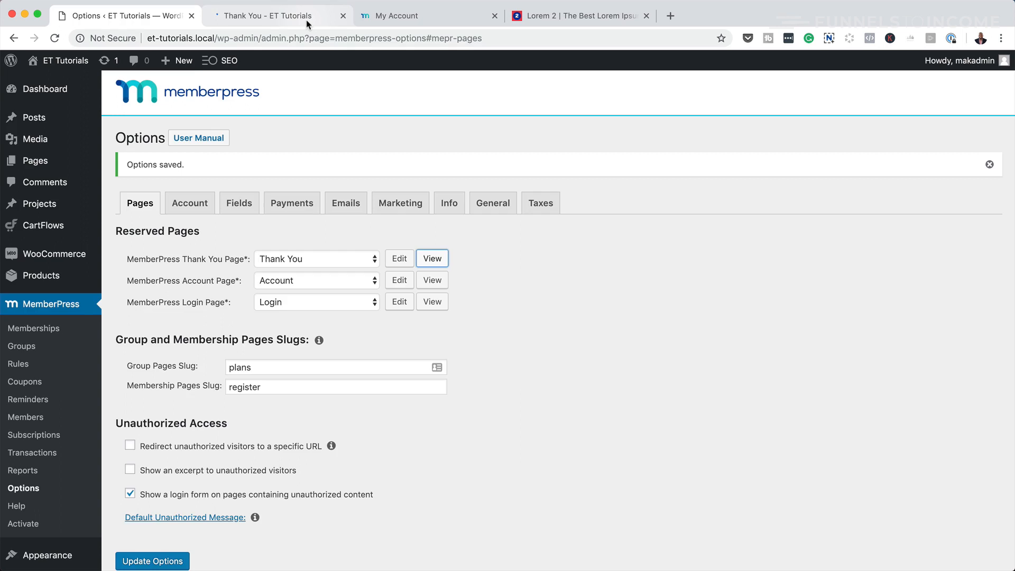
- Switch to the generated Thank You page to start building it in Divi
left_click(306, 21)
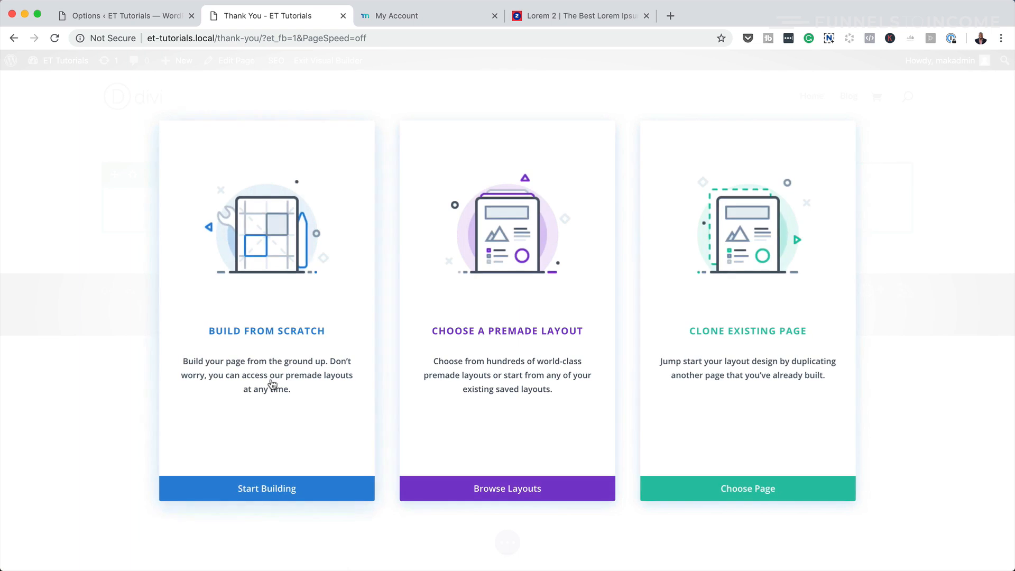
- Build from scratch with a one-column row holding a Text module reading 'Thank You!'
left_click(292, 333)
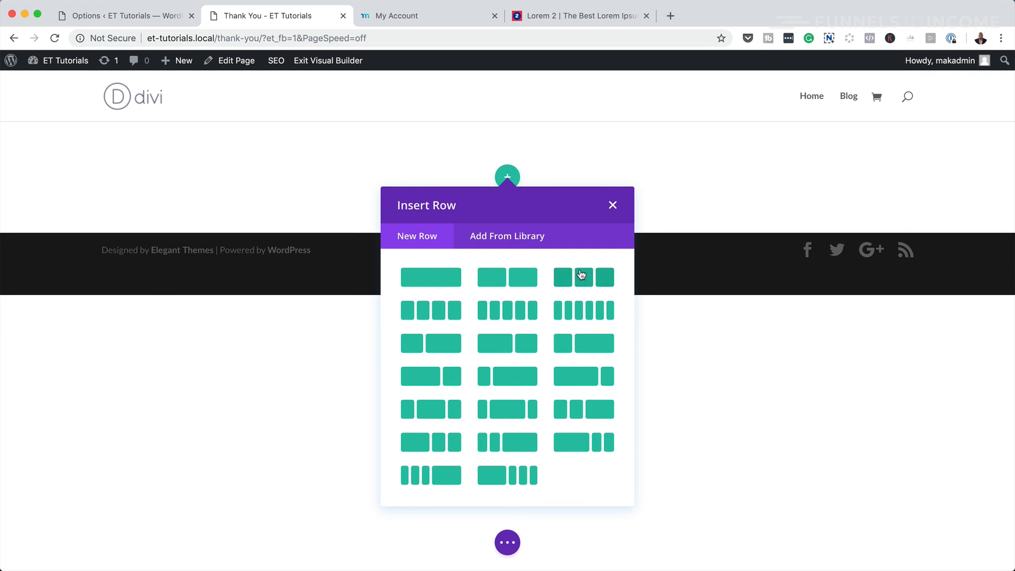
left_click(445, 281)
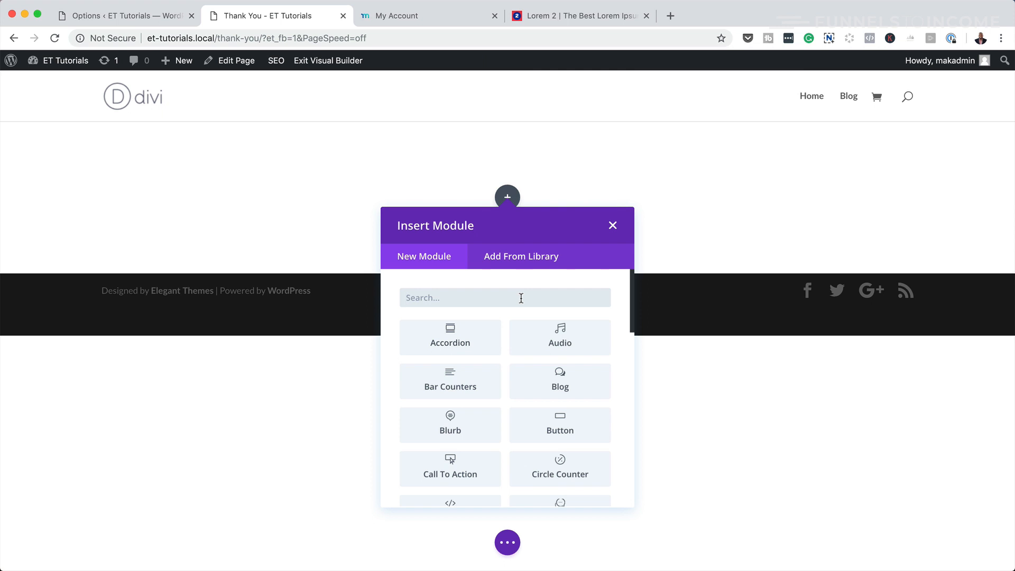
type("text")
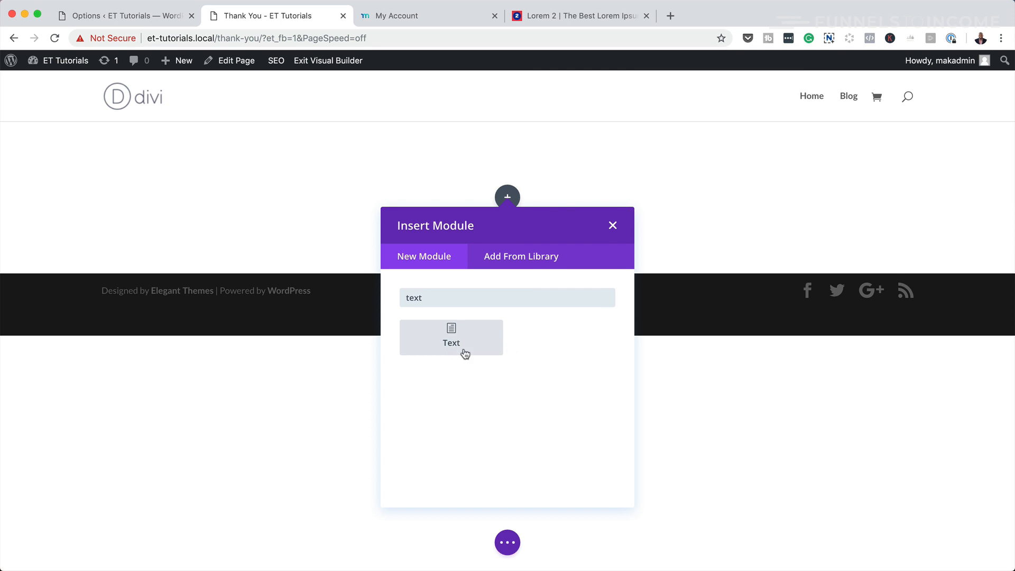
left_click(465, 353)
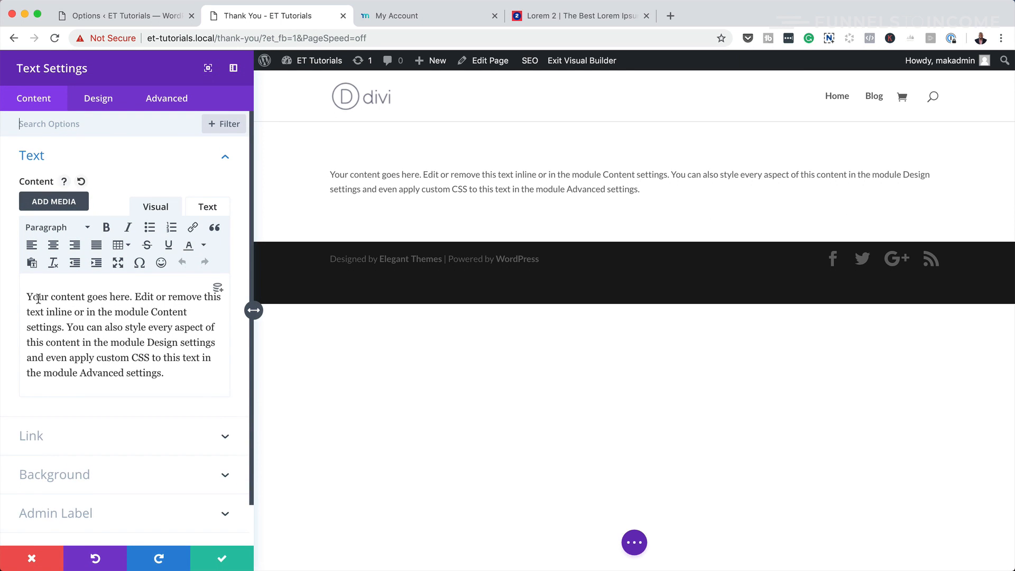
type("!")
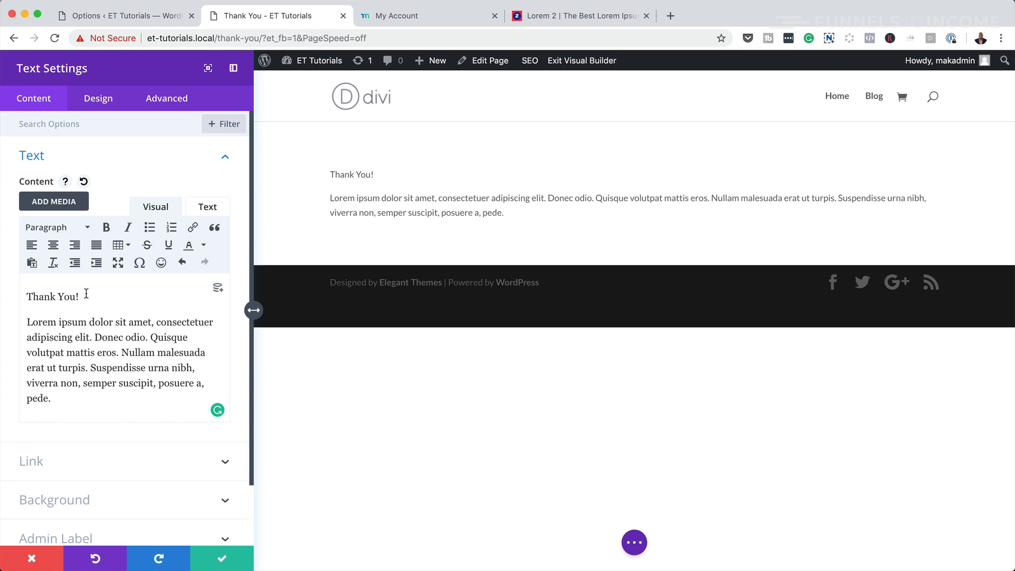
- Centre the text module's text and narrow its width
left_click(98, 100)
left_click(36, 159)
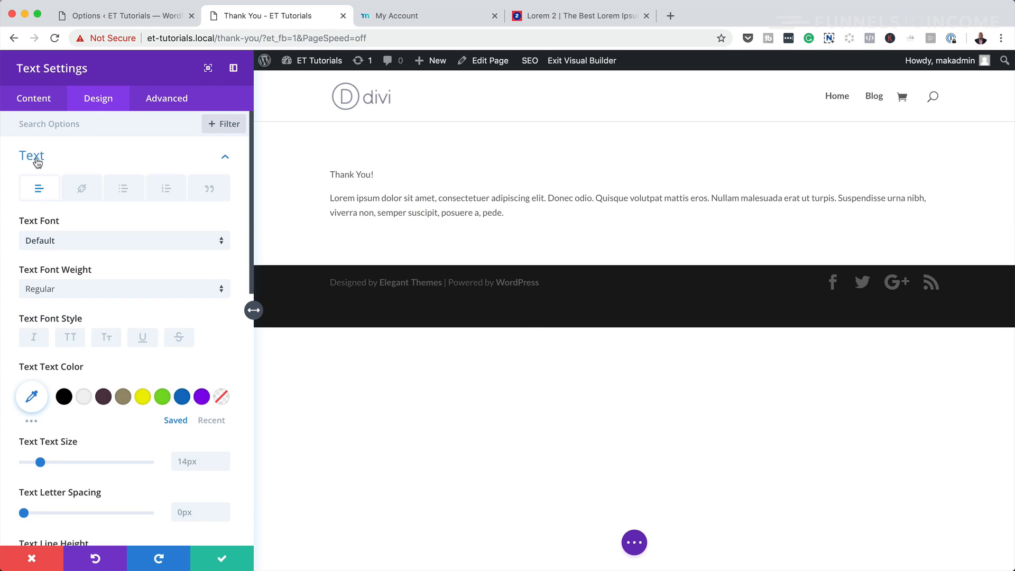
scroll(124, 386, "down", 7)
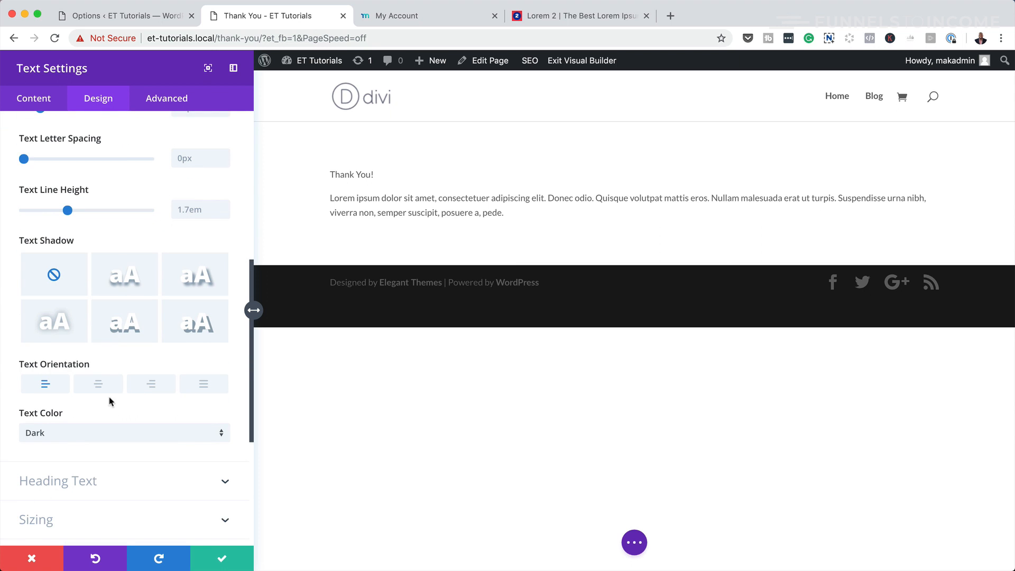
left_click(103, 388)
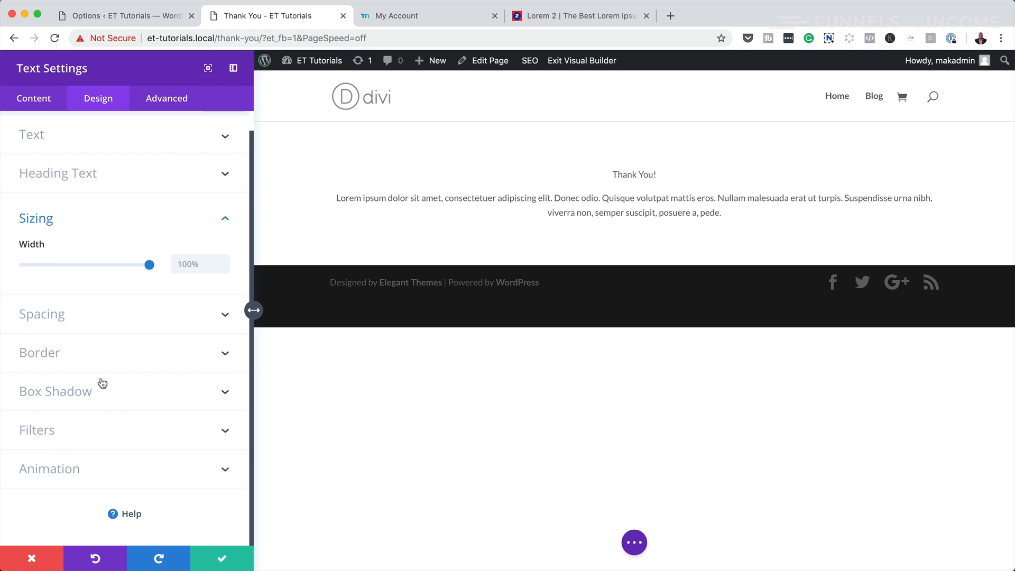
left_click_drag(150, 265, 92, 266)
- Centre the module on the page and format 'Thank You!' as Heading 2
left_click(125, 316)
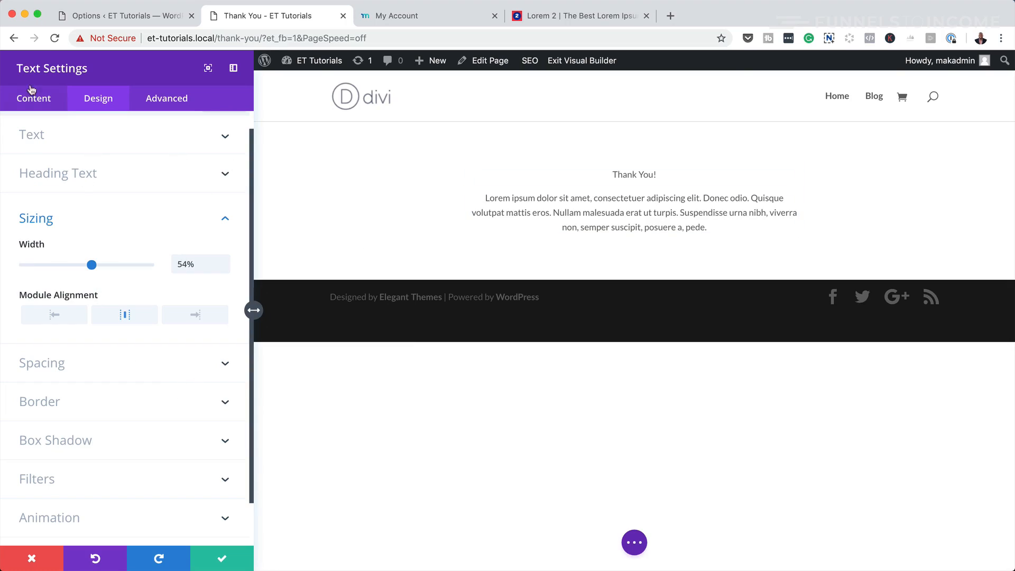
left_click(42, 102)
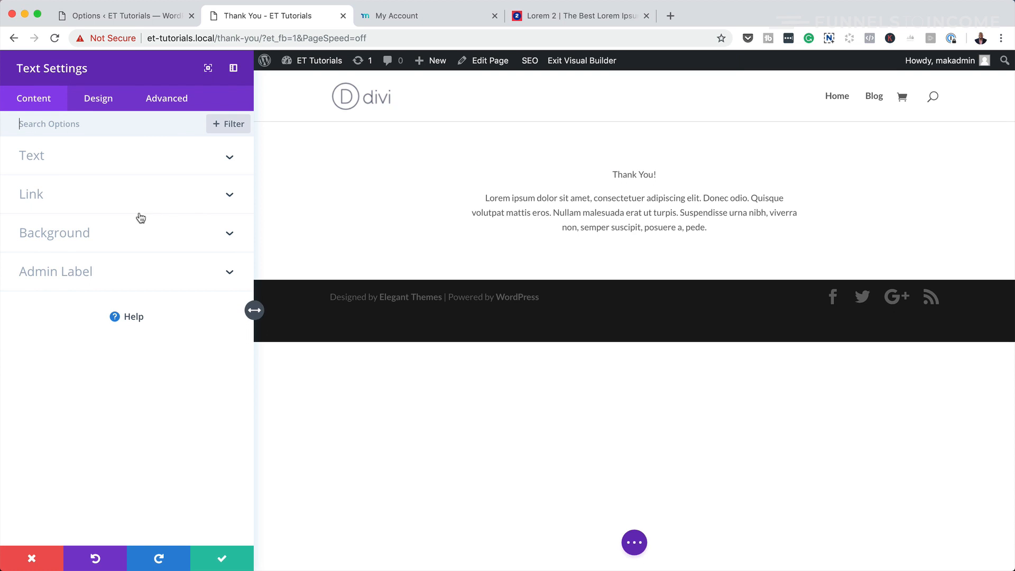
left_click(41, 158)
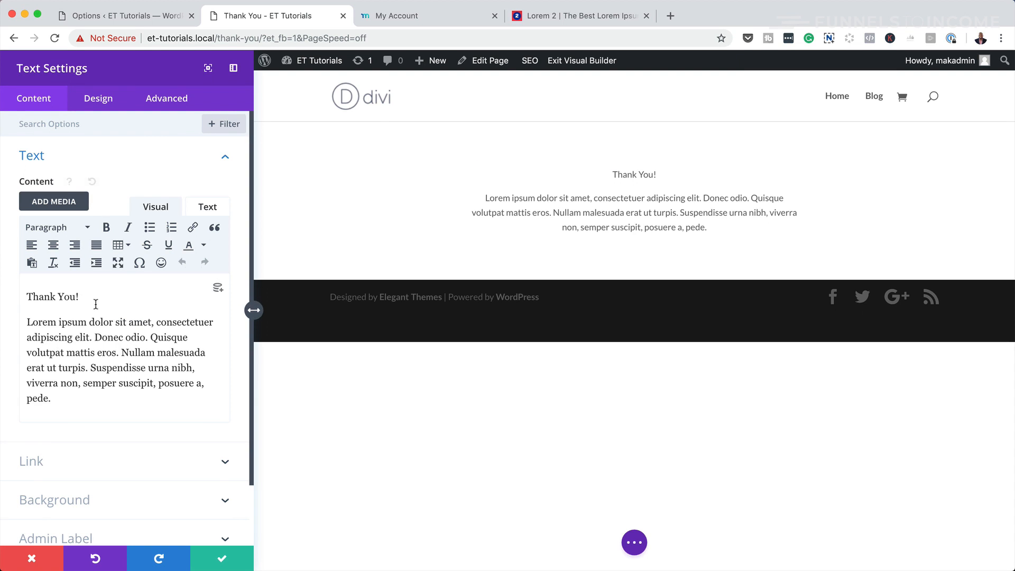
left_click_drag(83, 296, 24, 296)
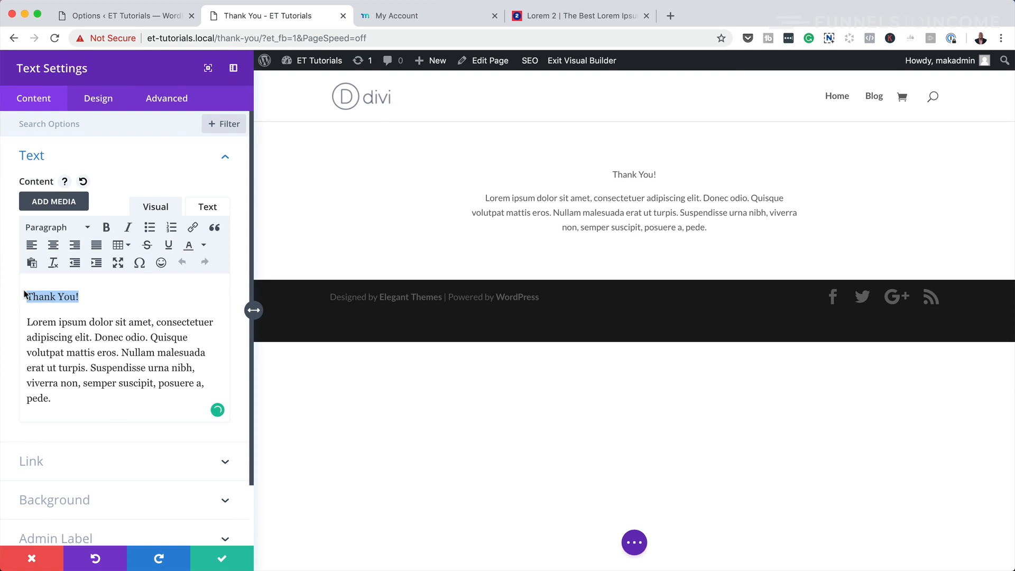
left_click(75, 233)
left_click(85, 304)
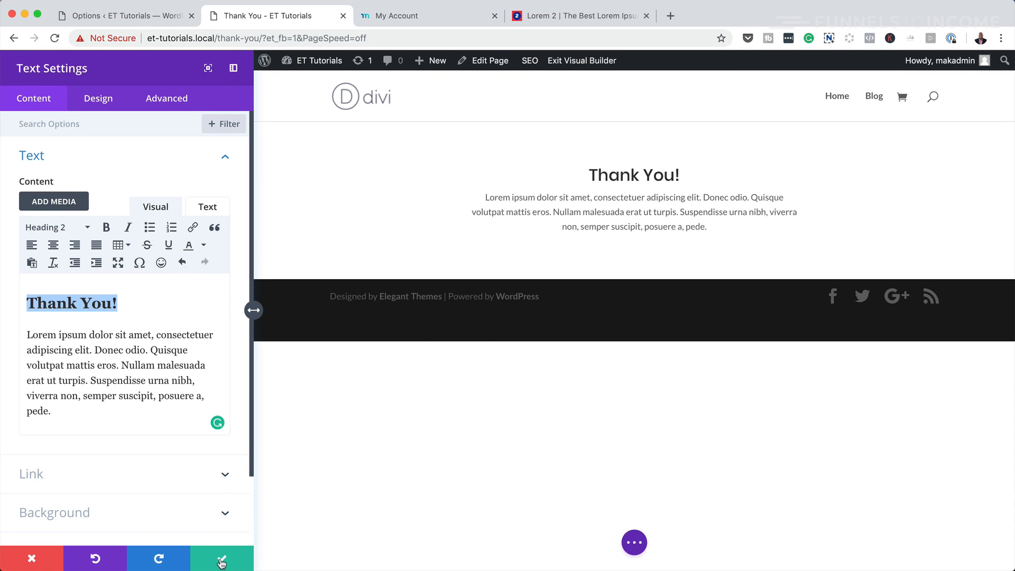
- Give the module linked 180px top and bottom padding and confirm the settings
left_click(98, 98)
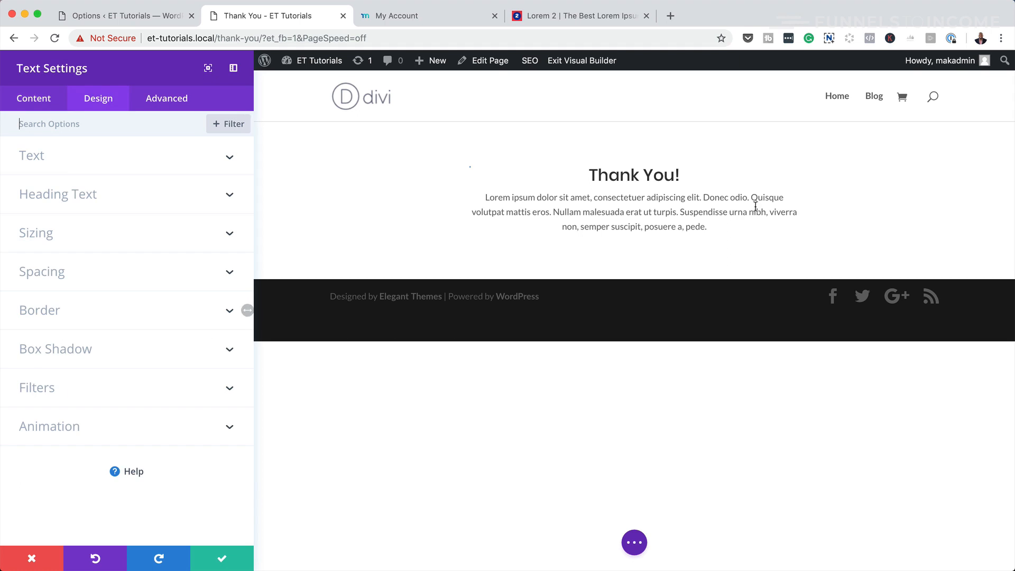
left_click(63, 277)
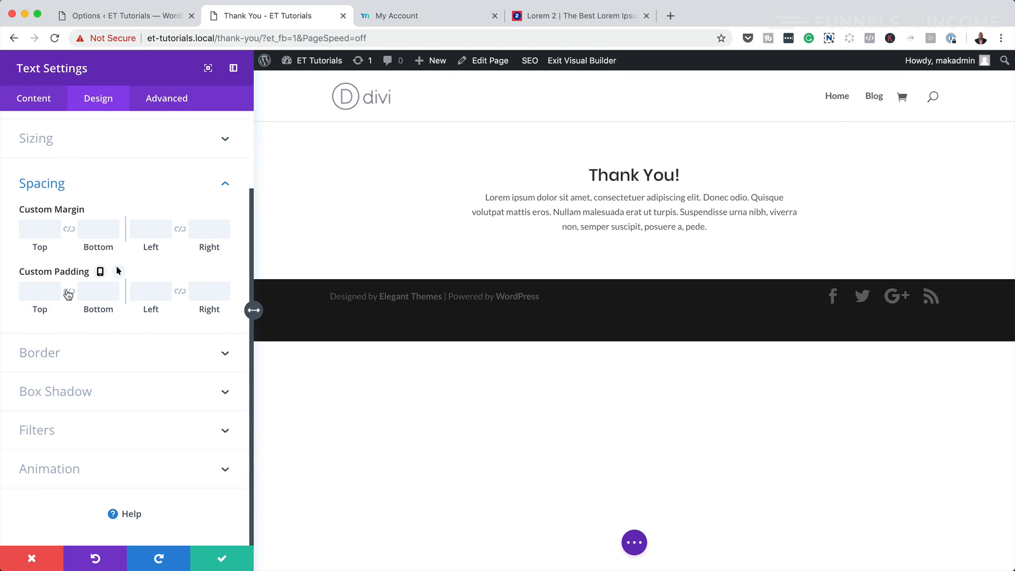
left_click(69, 292)
left_click_drag(35, 310, 170, 327)
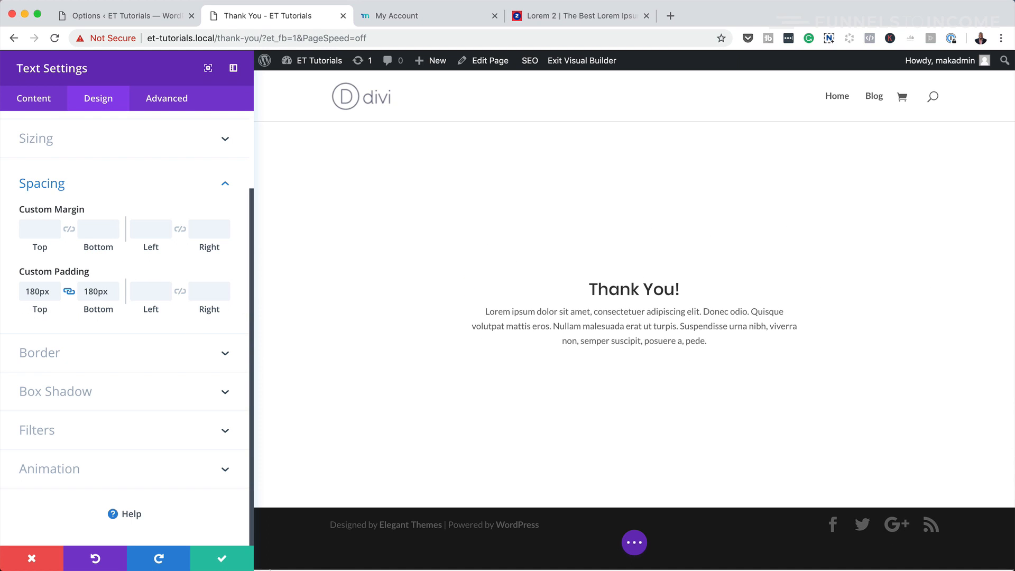
left_click(224, 559)
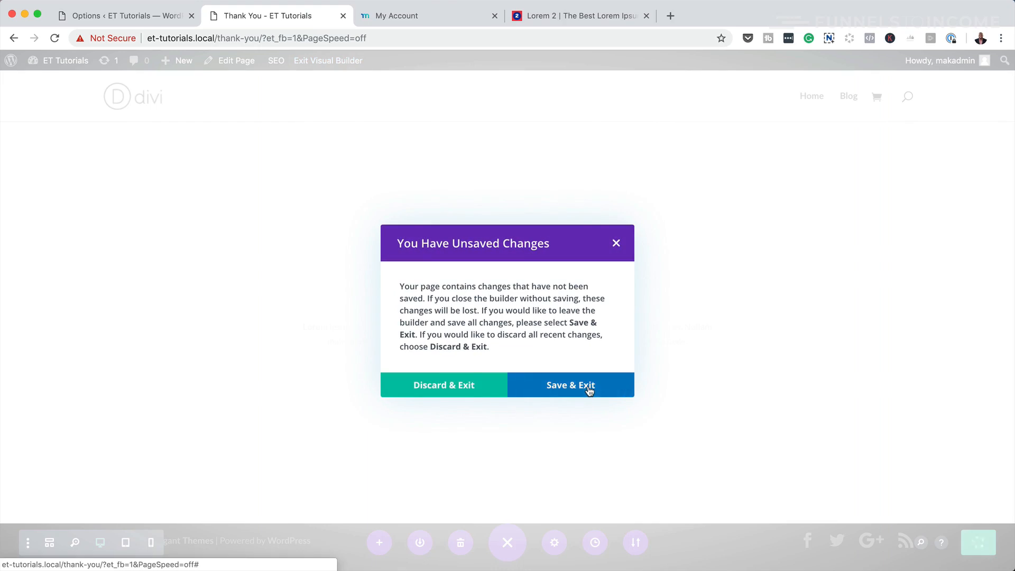
- Save and exit the Divi builder, returning to the MemberPress Options page
left_click(589, 389)
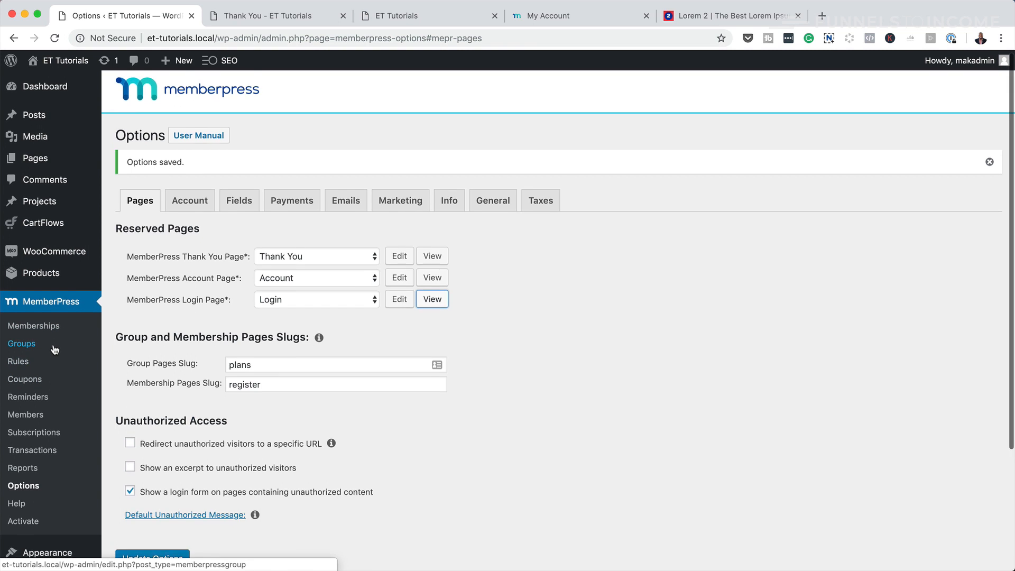
scroll(54, 346, "down", 3)
- Add the Account and Login pages to the main menu, Login after Account, and save it
mouse_move(57, 392)
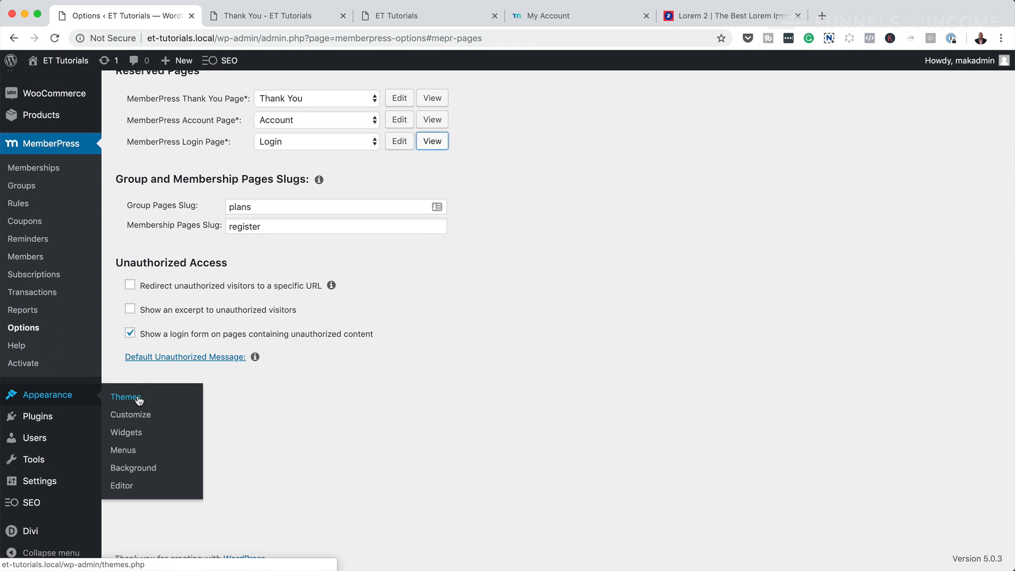
left_click(133, 452)
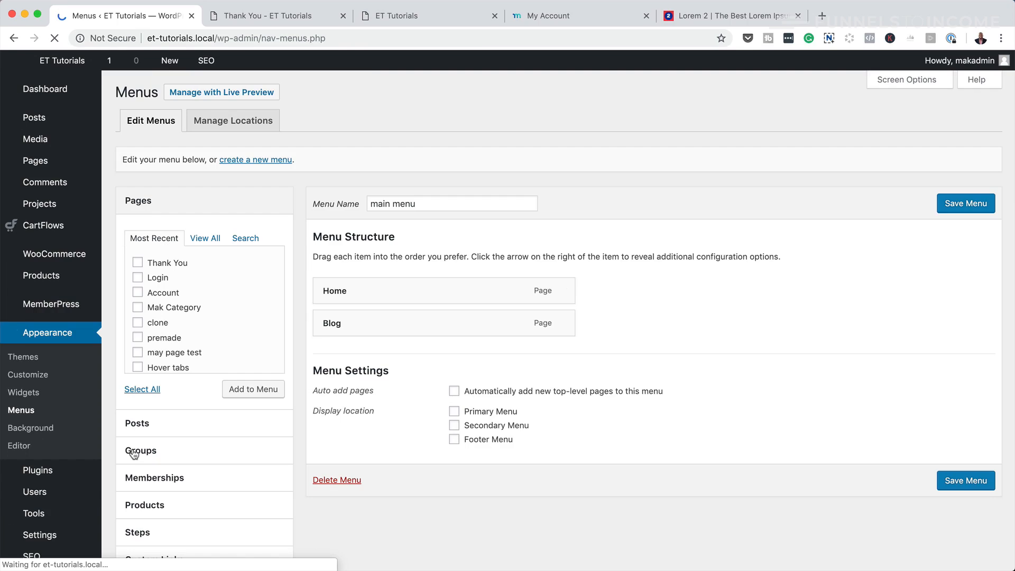
left_click(139, 279)
left_click(139, 293)
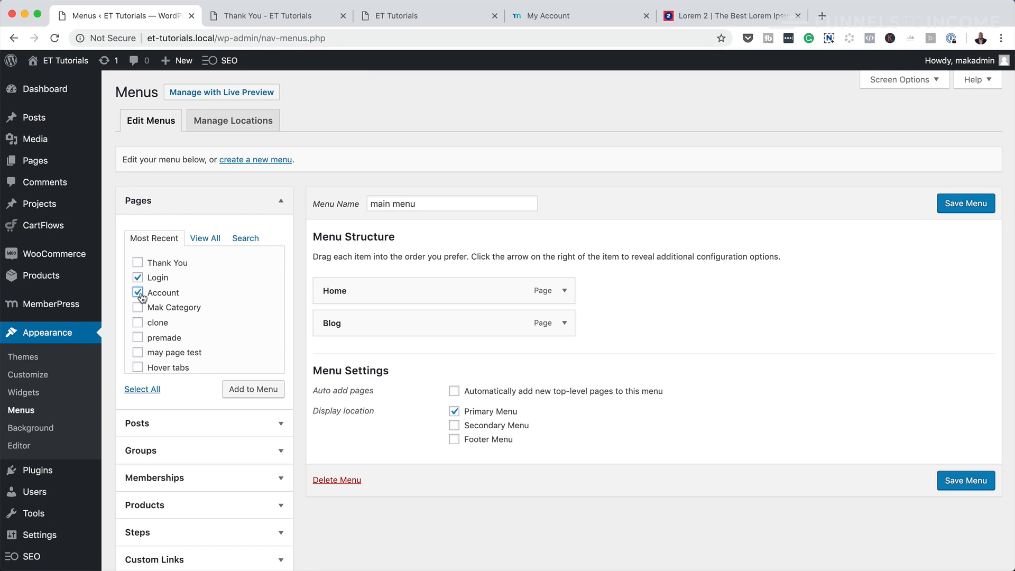
left_click(266, 391)
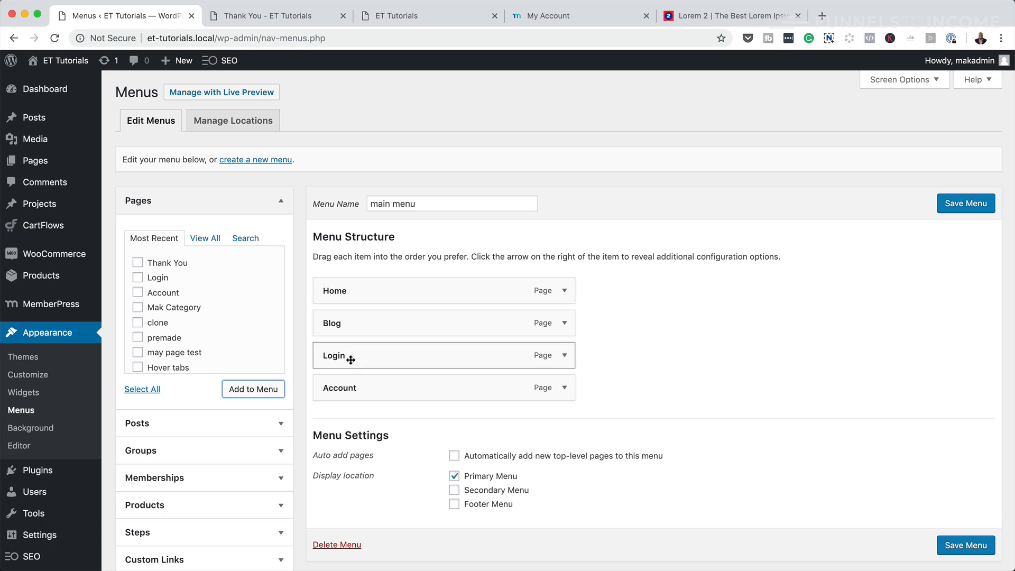
left_click_drag(349, 356, 351, 398)
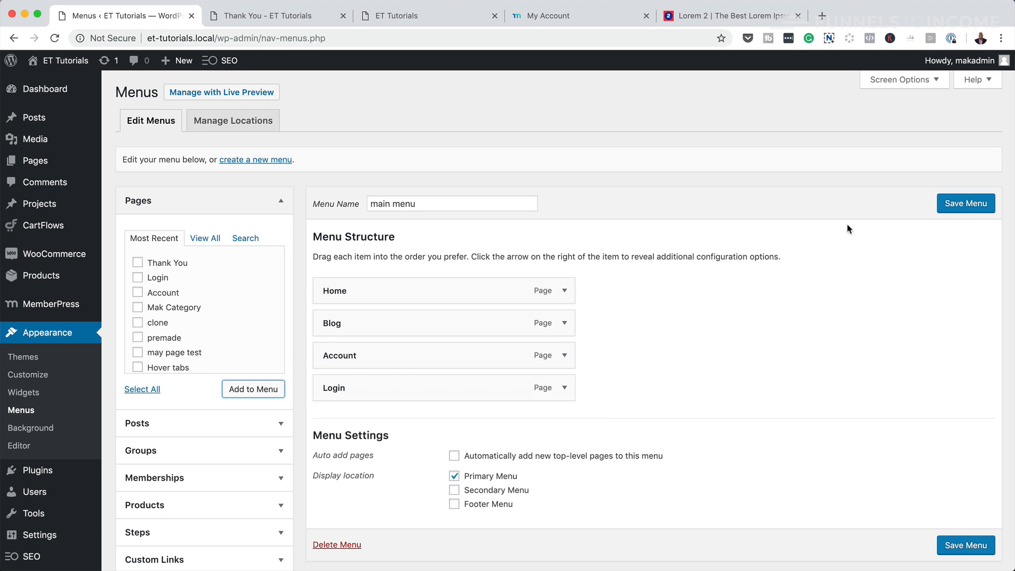
left_click(976, 203)
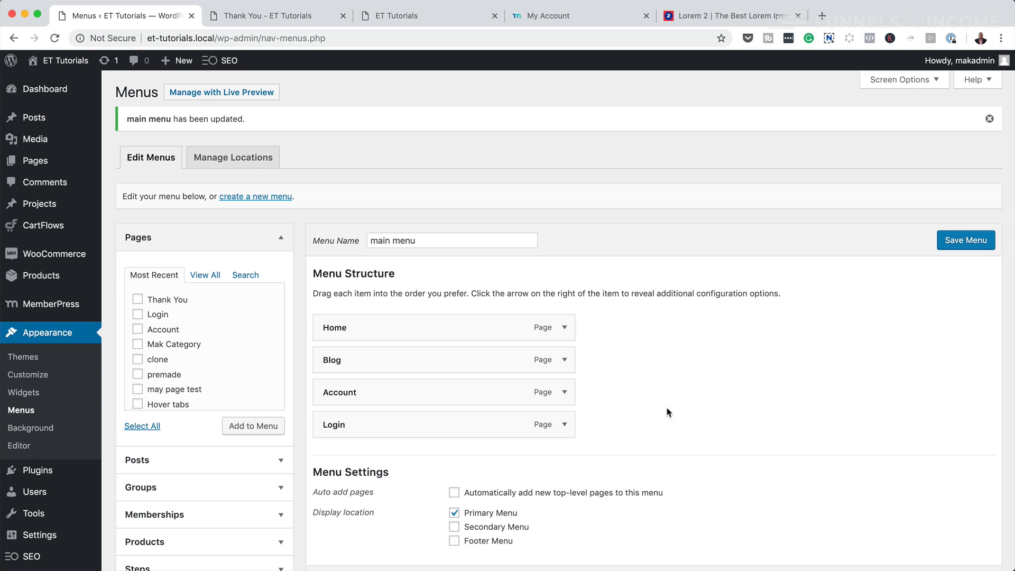
- Check the site's Account page Subscriptions, Payments and profile views, then return to Menus
left_click(229, 22)
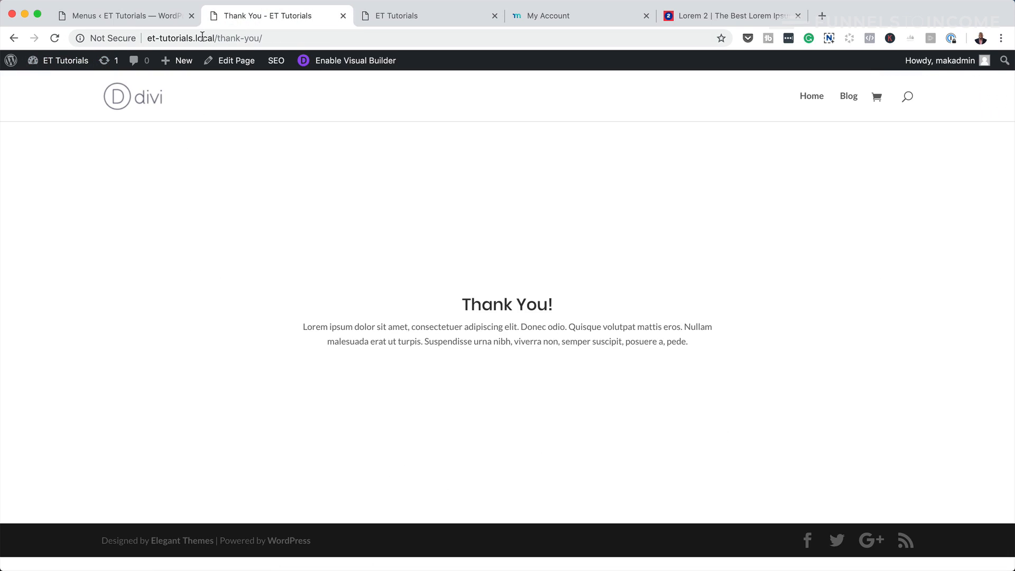
left_click(58, 85)
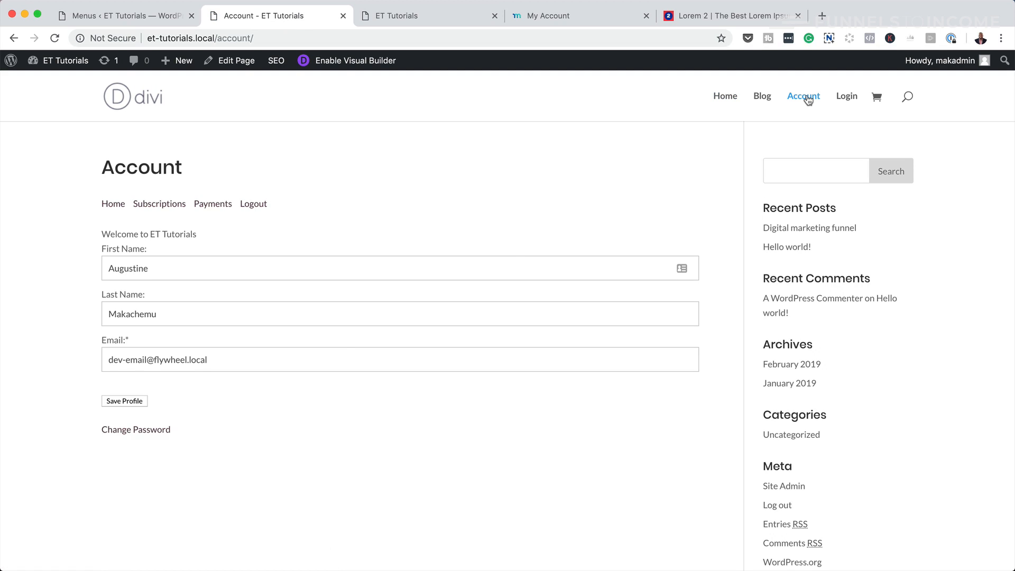
left_click(163, 206)
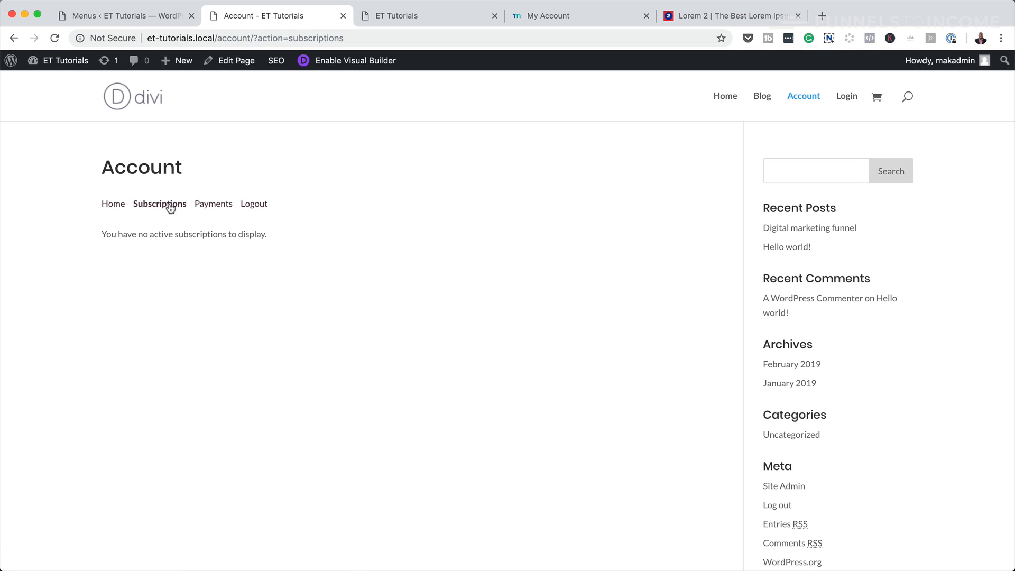
left_click(216, 202)
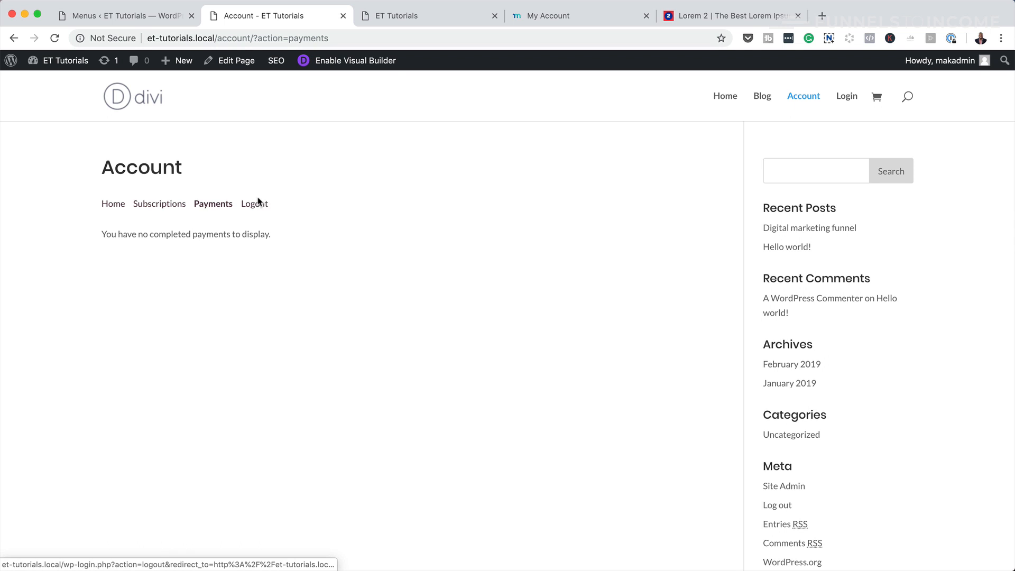
left_click(112, 209)
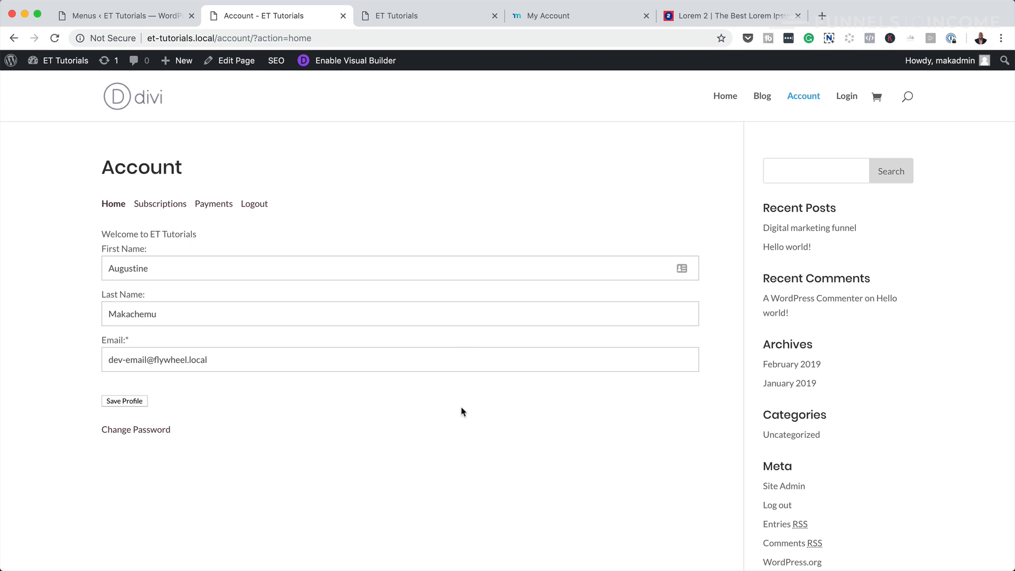
left_click(156, 16)
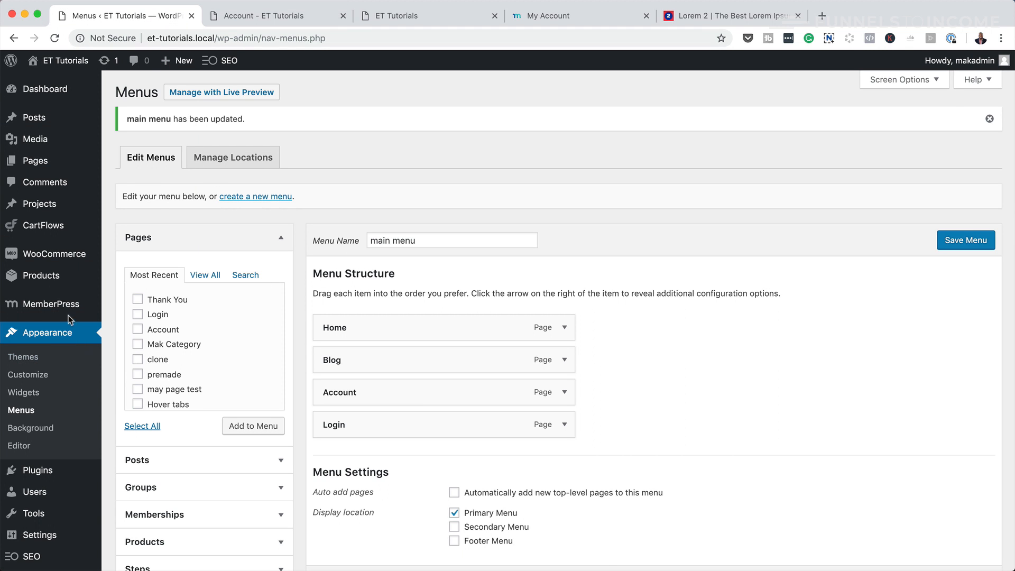
- Go to the payment method settings in MemberPress Options
mouse_move(63, 306)
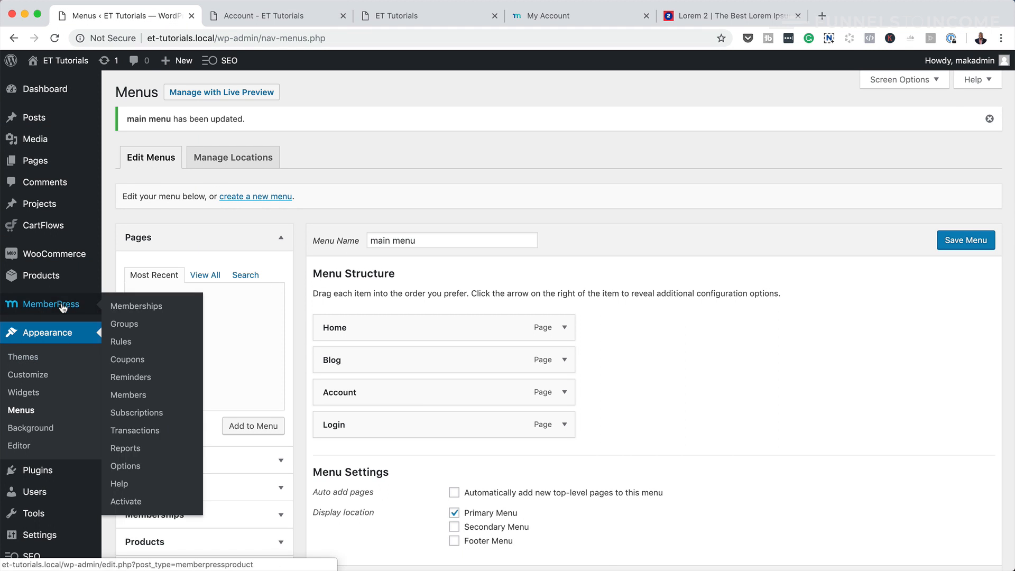
left_click(127, 467)
left_click(141, 207)
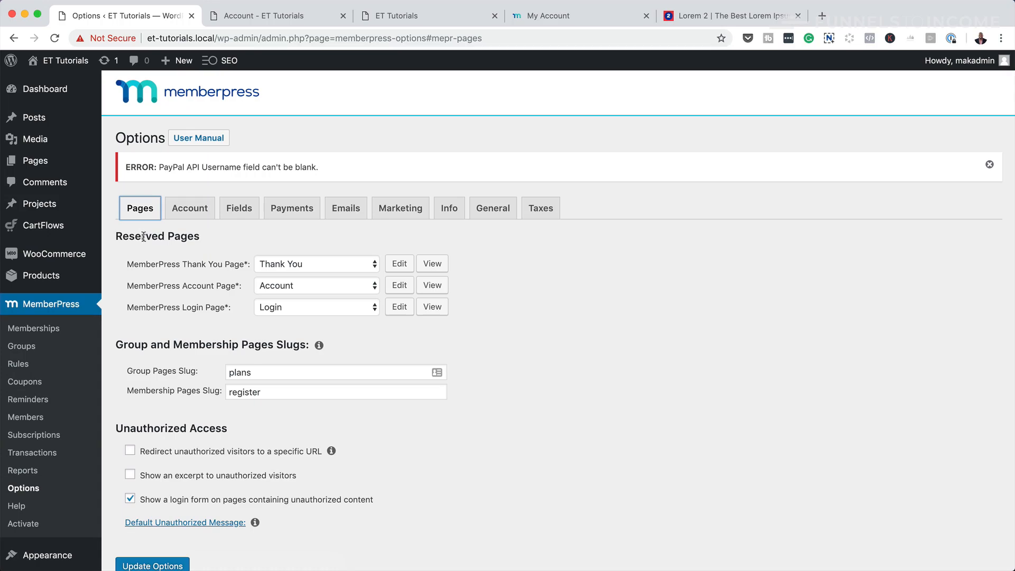
left_click(298, 213)
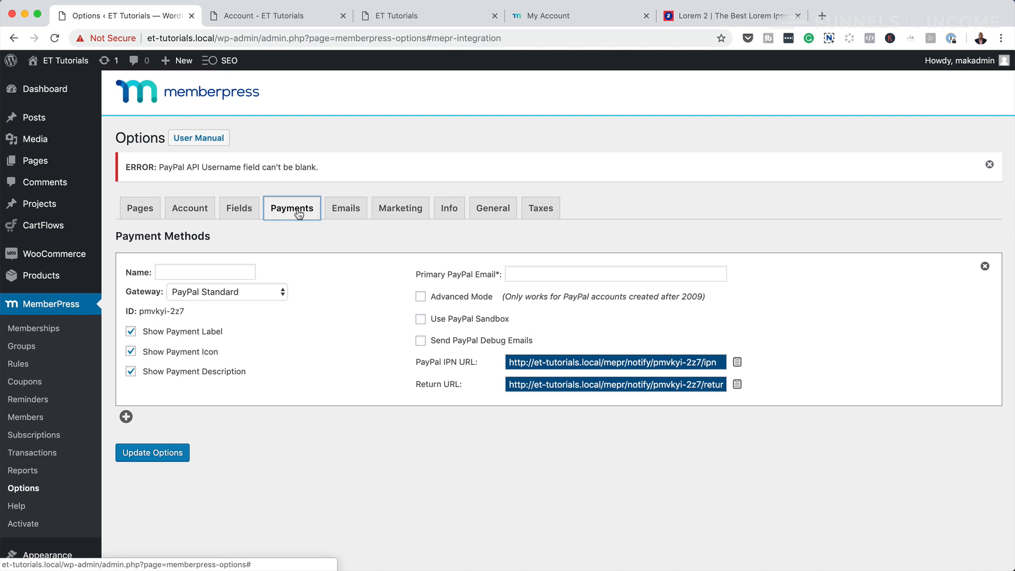
- Add a PayPal Standard method named 'PayPal', enter the PayPal email, and save options
left_click(189, 272)
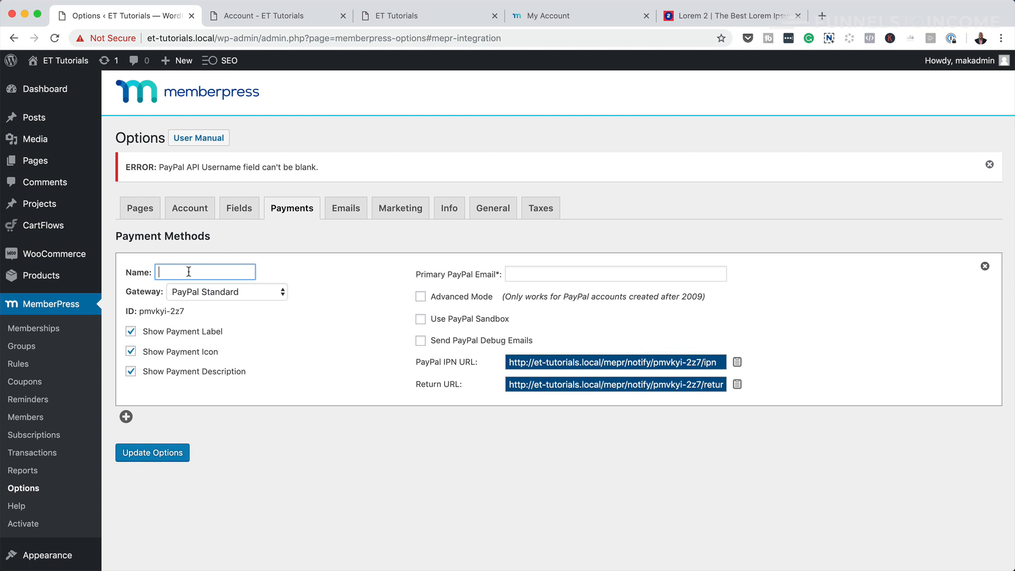
type("PayPal")
left_click(253, 292)
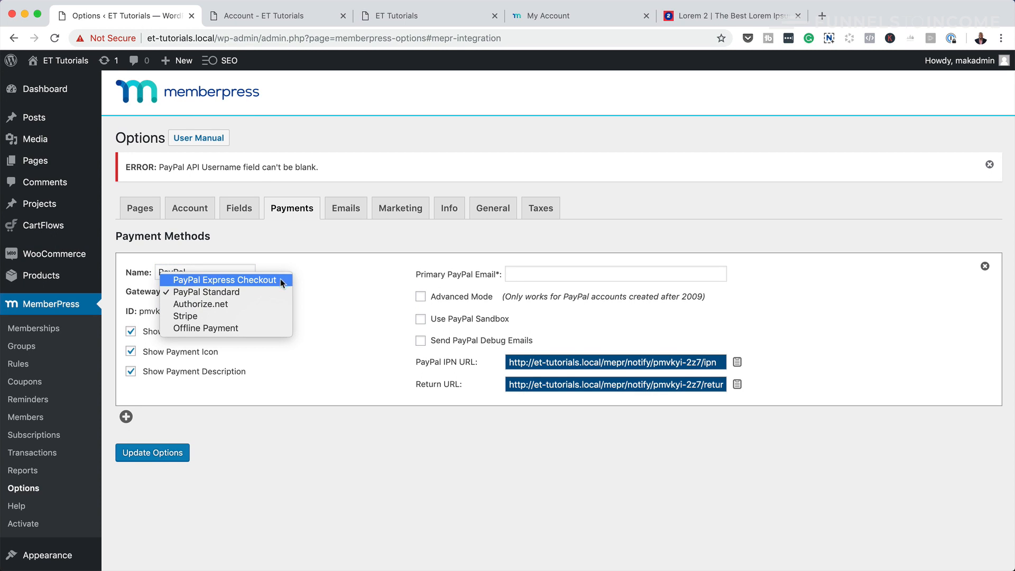
left_click(378, 338)
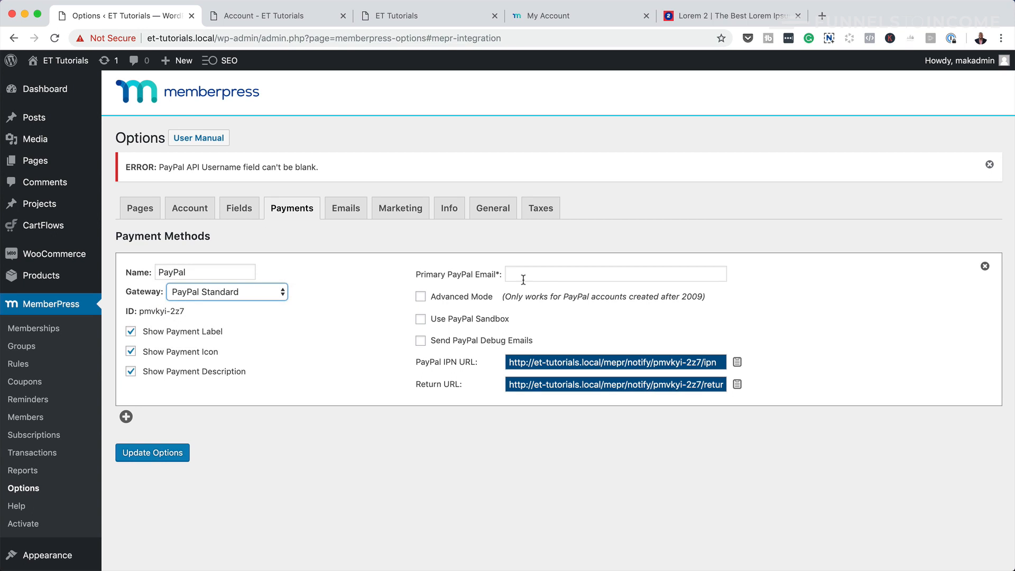
left_click(551, 275)
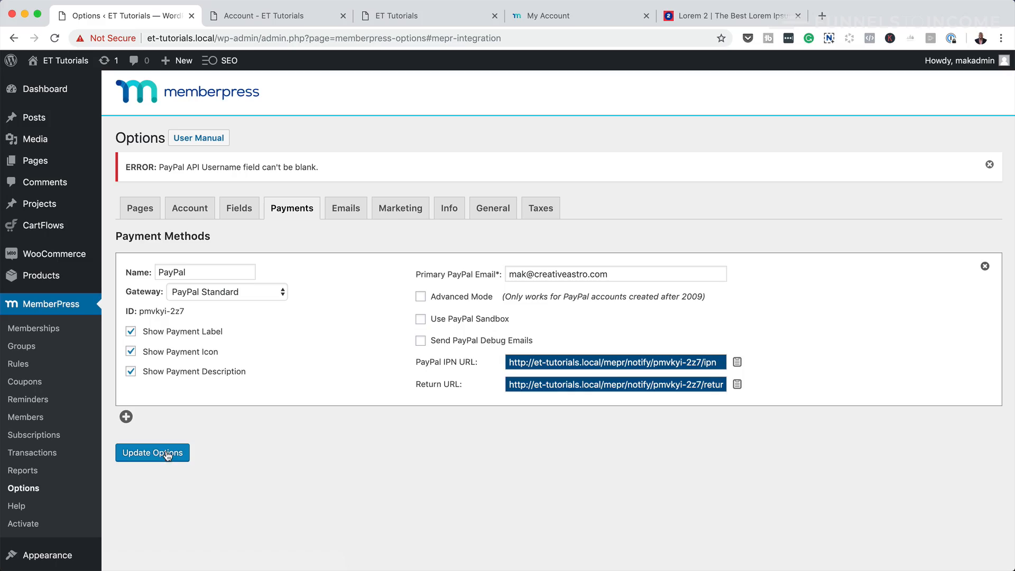
left_click(152, 453)
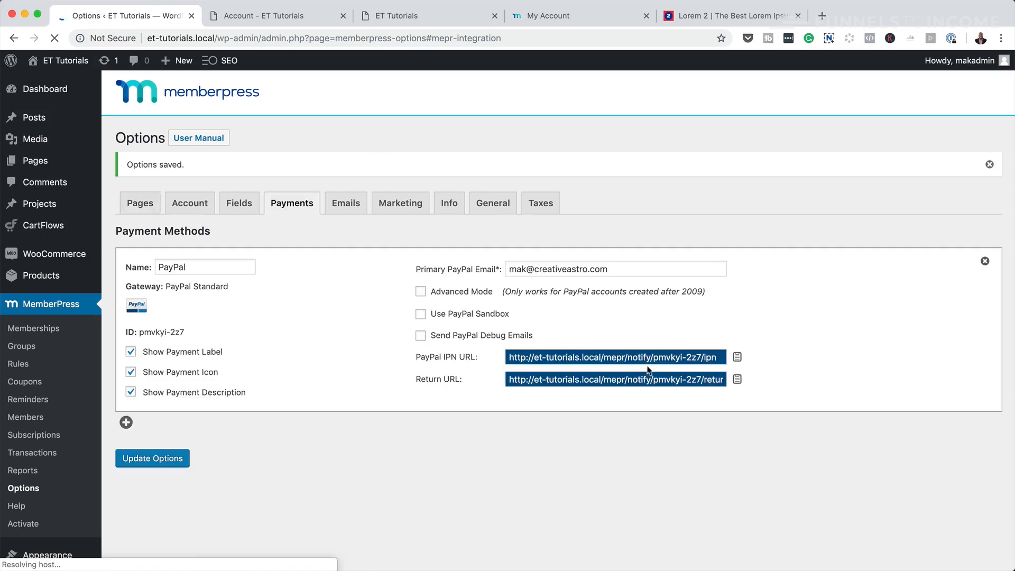
- Add a second payment method named 'St' with the Stripe gateway, leaving its API keys blank
left_click(126, 422)
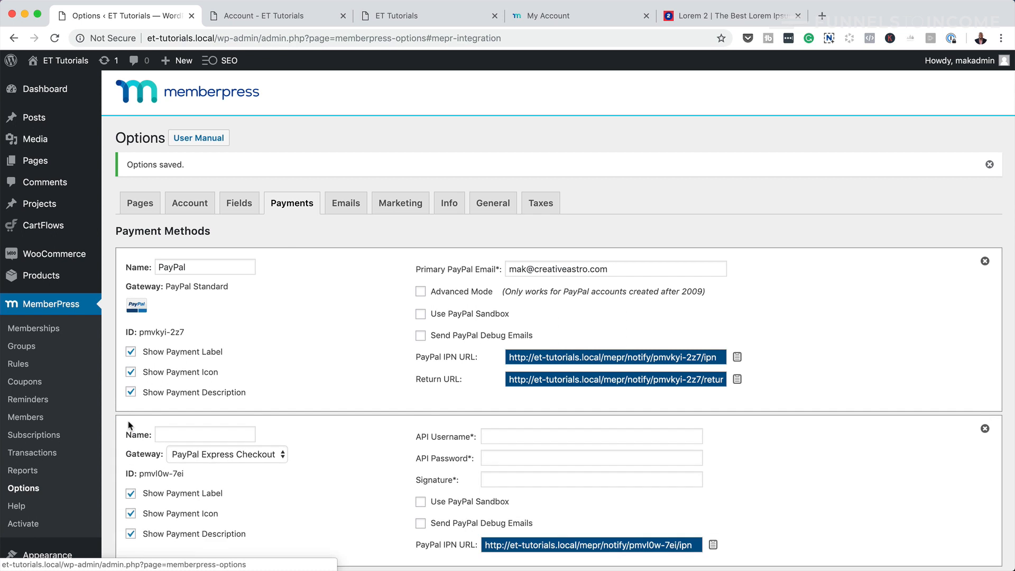
left_click(223, 431)
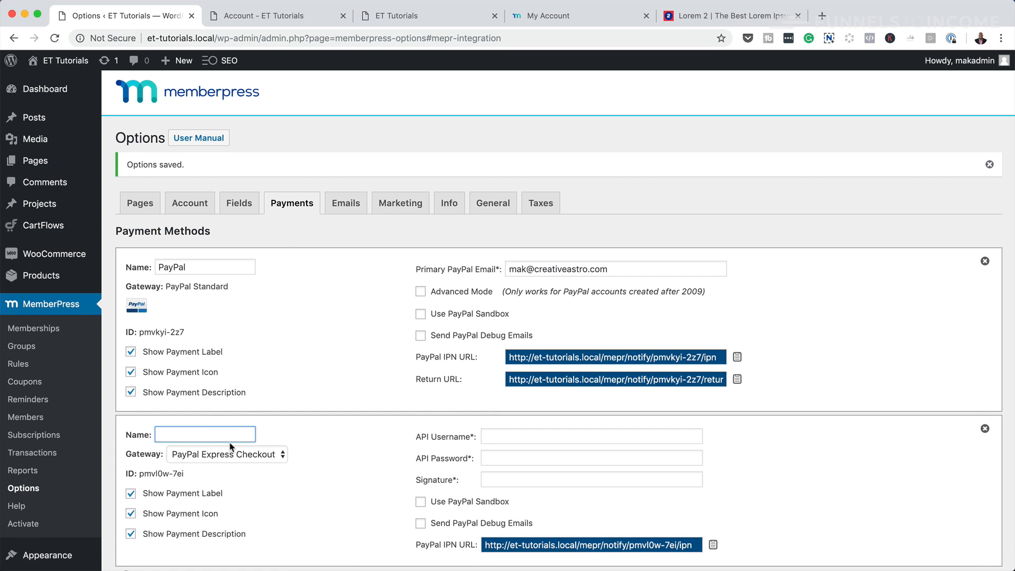
type("Stripe")
left_click(260, 459)
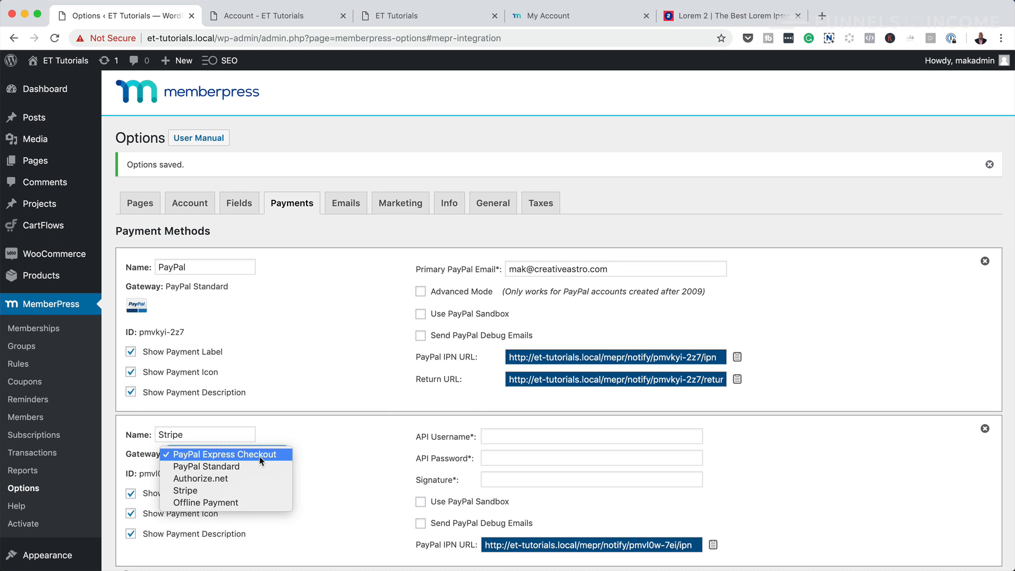
left_click(246, 491)
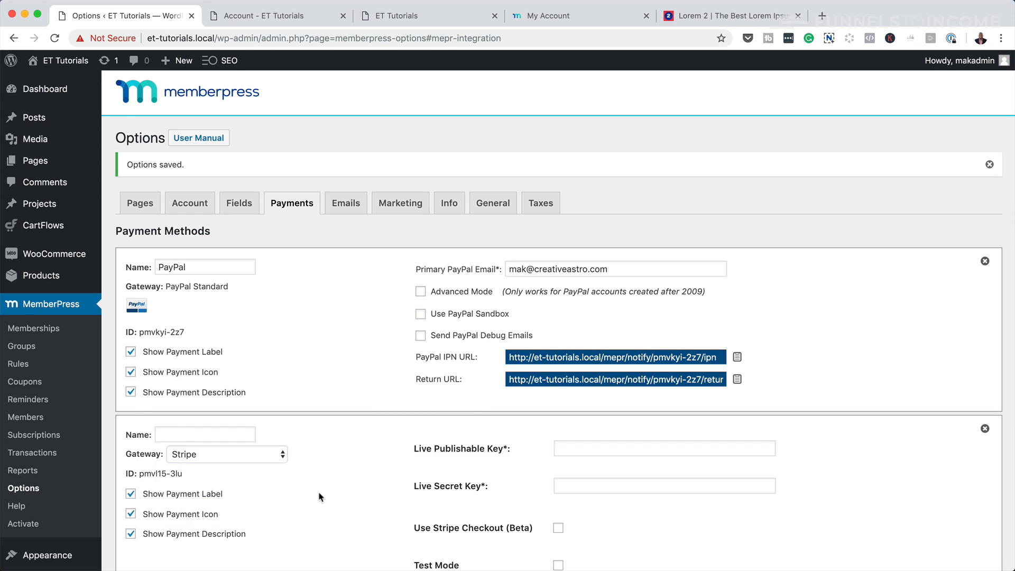
scroll(328, 491, "down", 5)
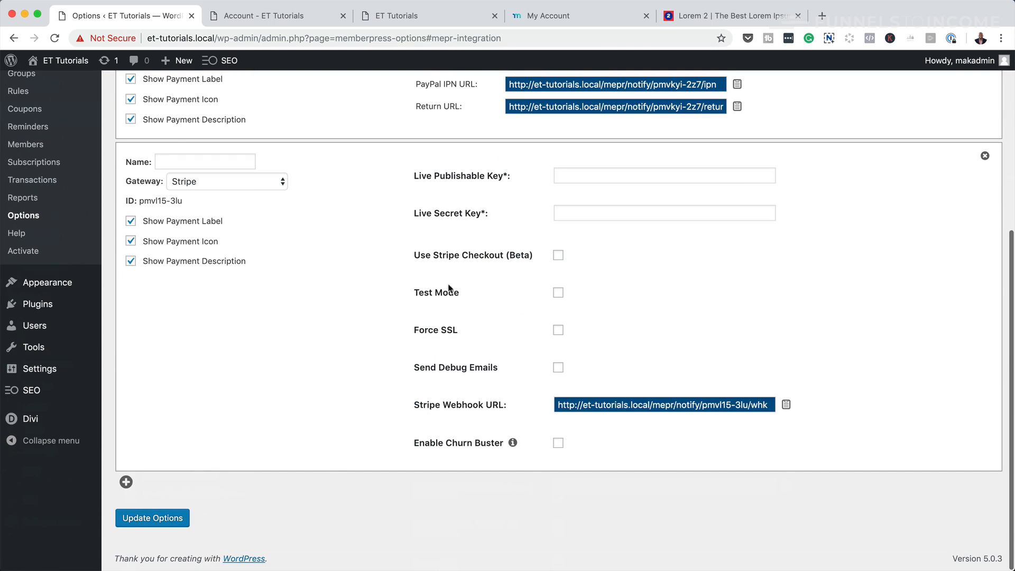
left_click(592, 176)
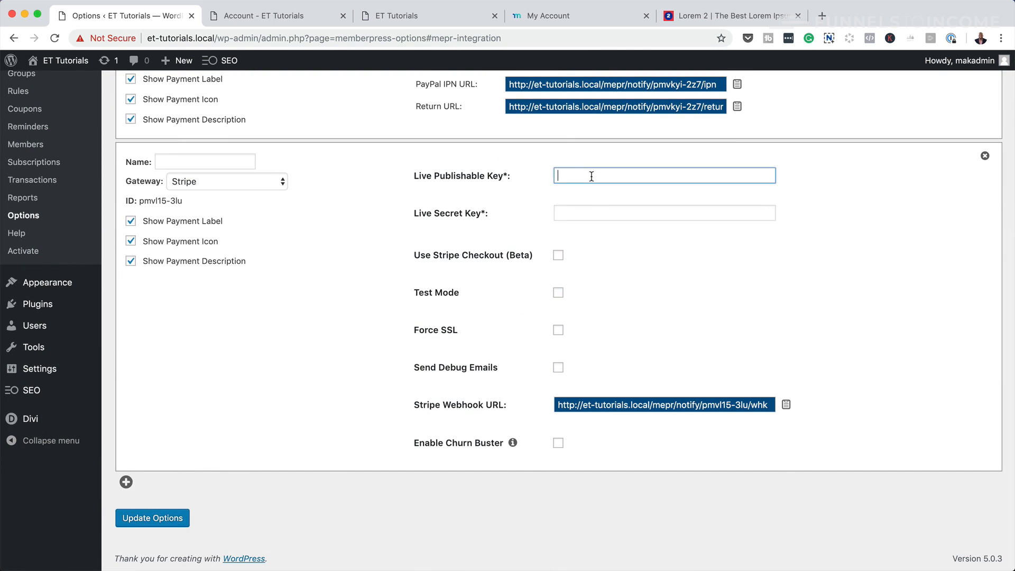
left_click(578, 209)
left_click(174, 157)
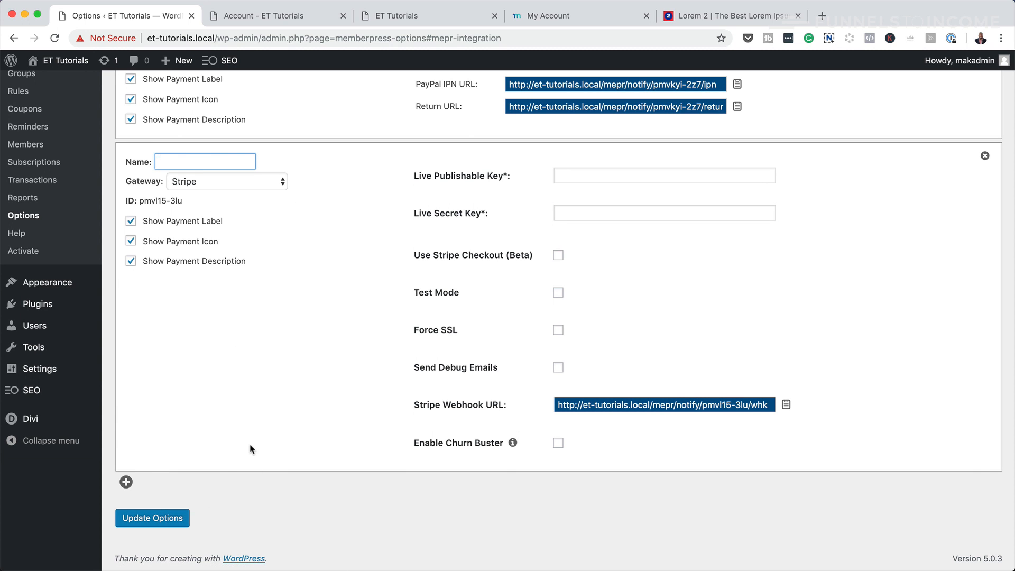
- Set the third payment method's gateway to Offline Payment
scroll(252, 449, "up", 5)
scroll(259, 435, "up", 1)
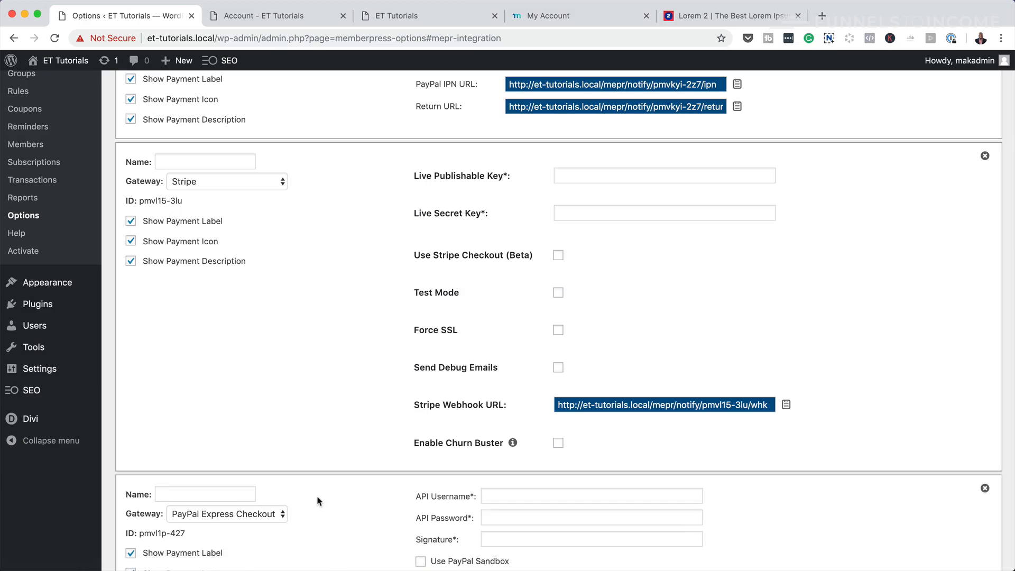
scroll(317, 500, "down", 4)
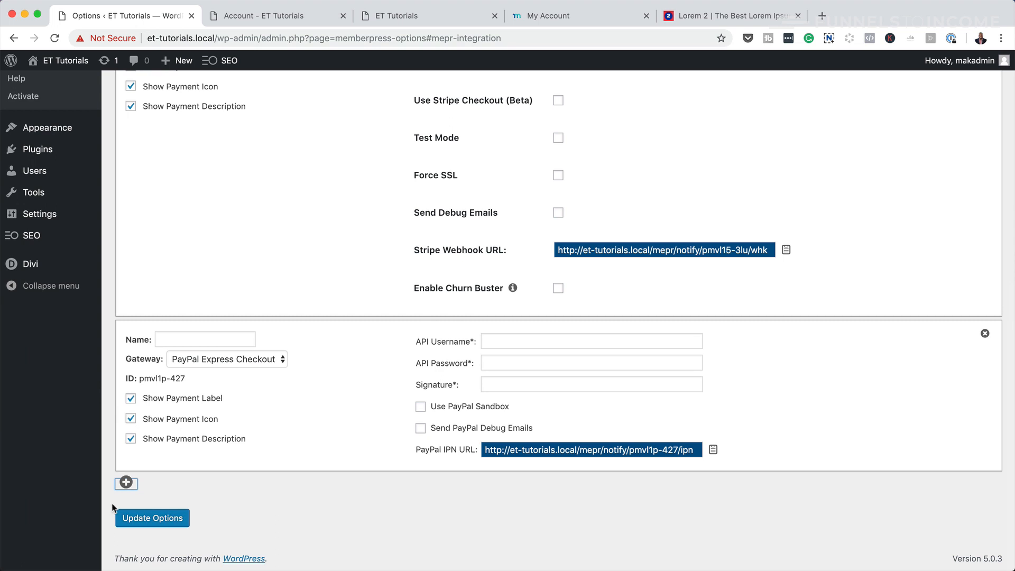
left_click(277, 362)
left_click(243, 410)
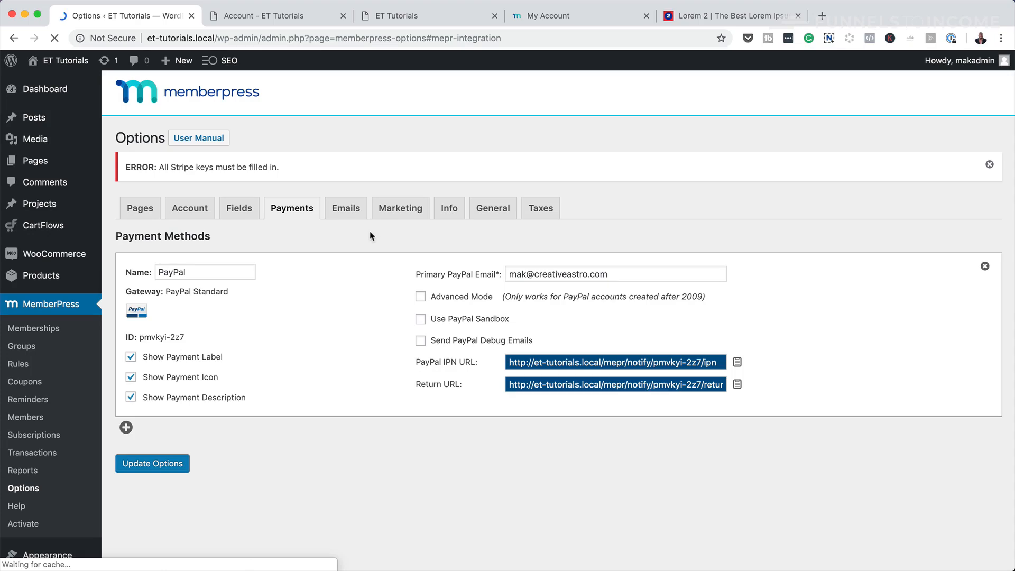
- Show the Emails options and expand the Send Welcome Email subject and body editor
left_click(347, 213)
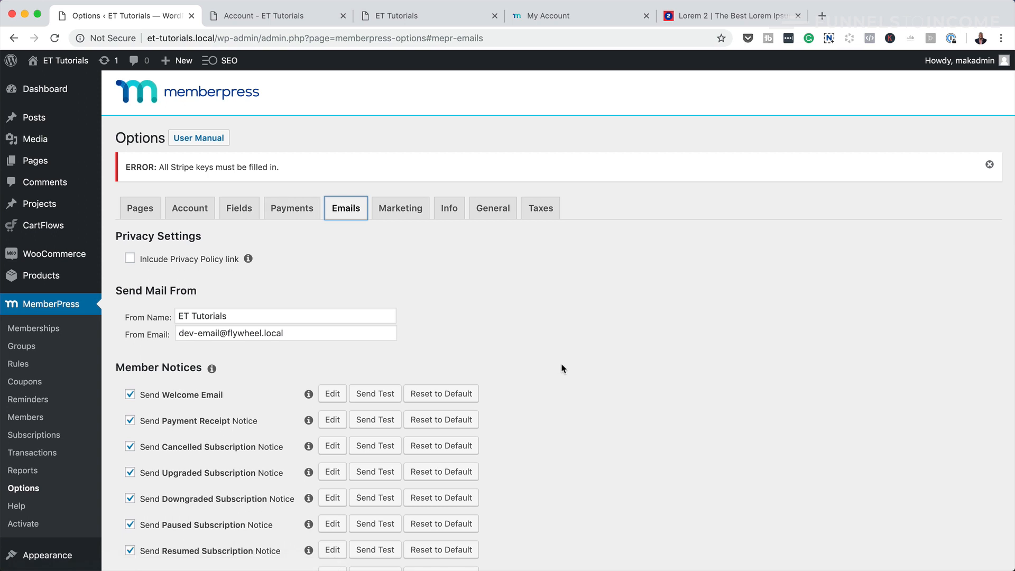
scroll(563, 365, "down", 5)
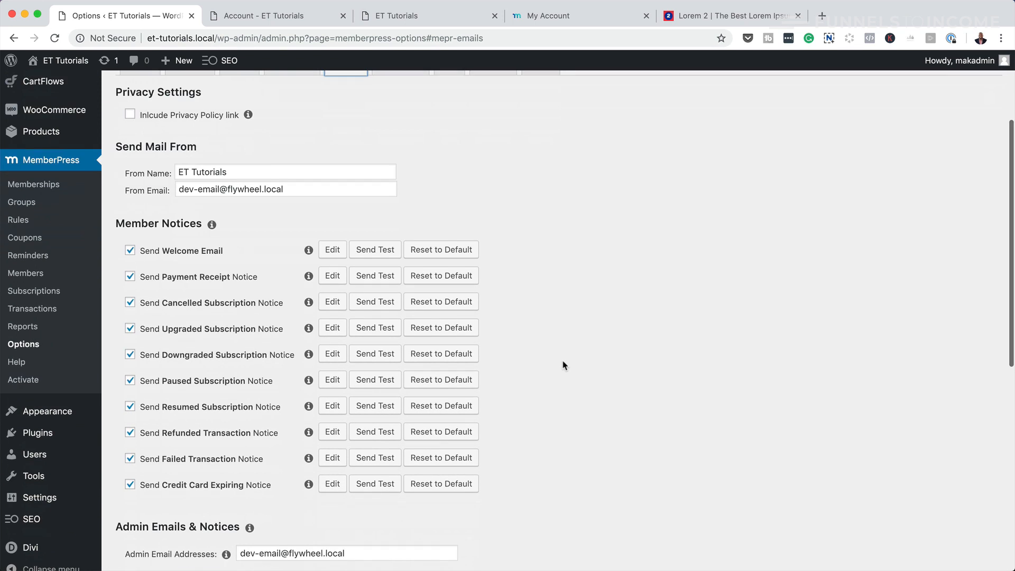
scroll(563, 365, "down", 1)
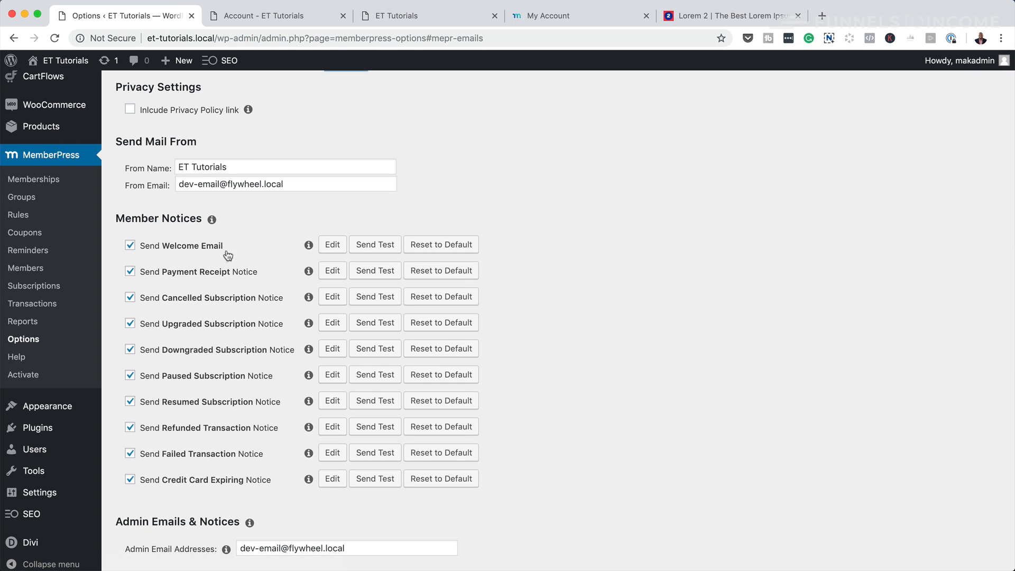
left_click(333, 246)
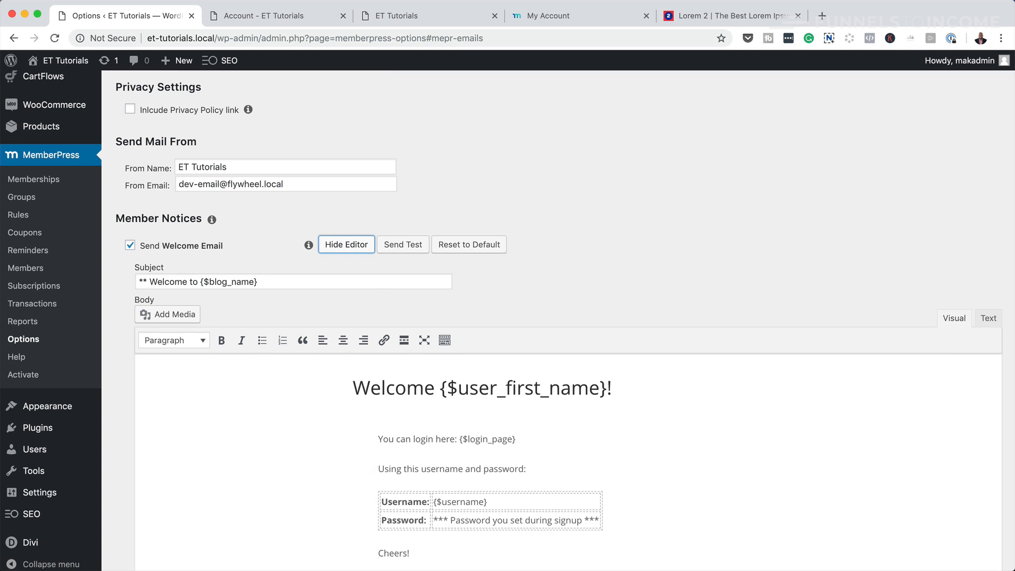
scroll(830, 421, "down", 2)
scroll(831, 418, "up", 1)
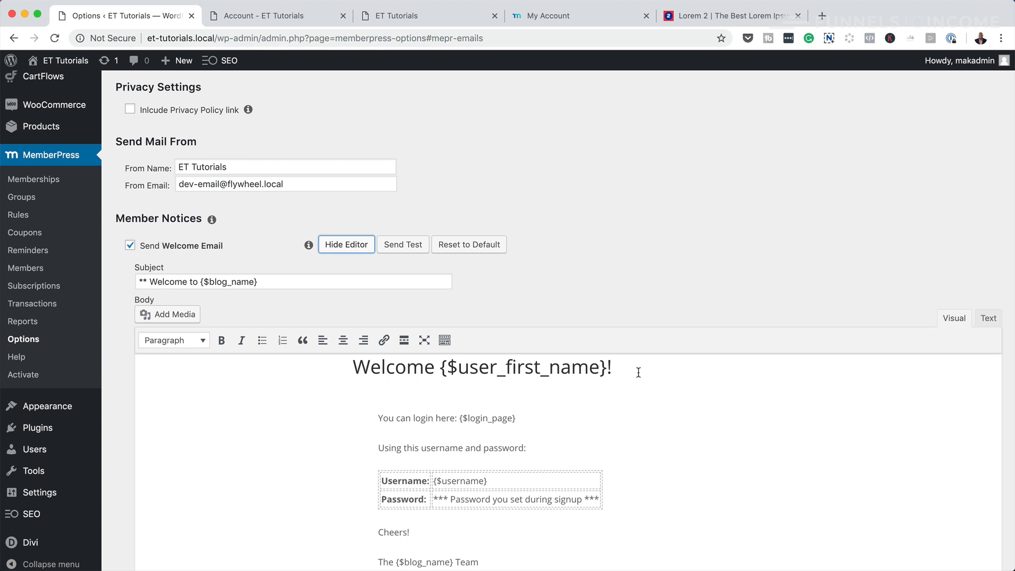
scroll(626, 384, "down", 1)
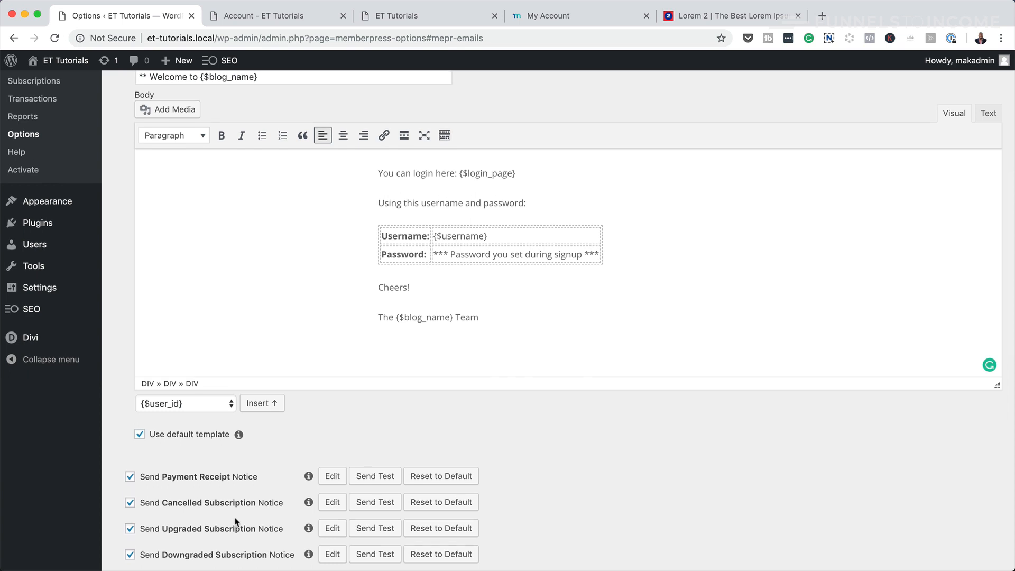
scroll(236, 522, "down", 5)
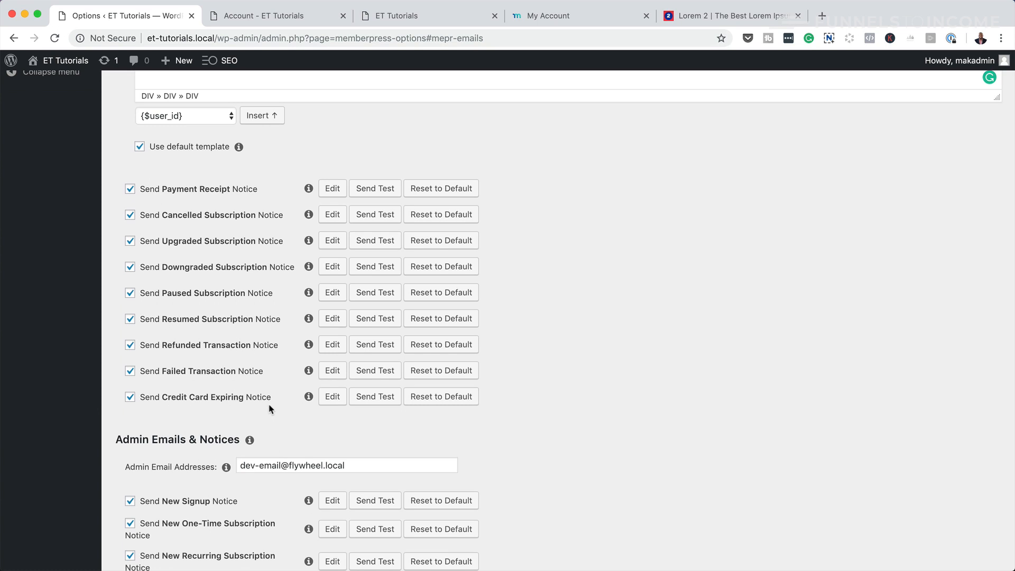
scroll(227, 394, "down", 4)
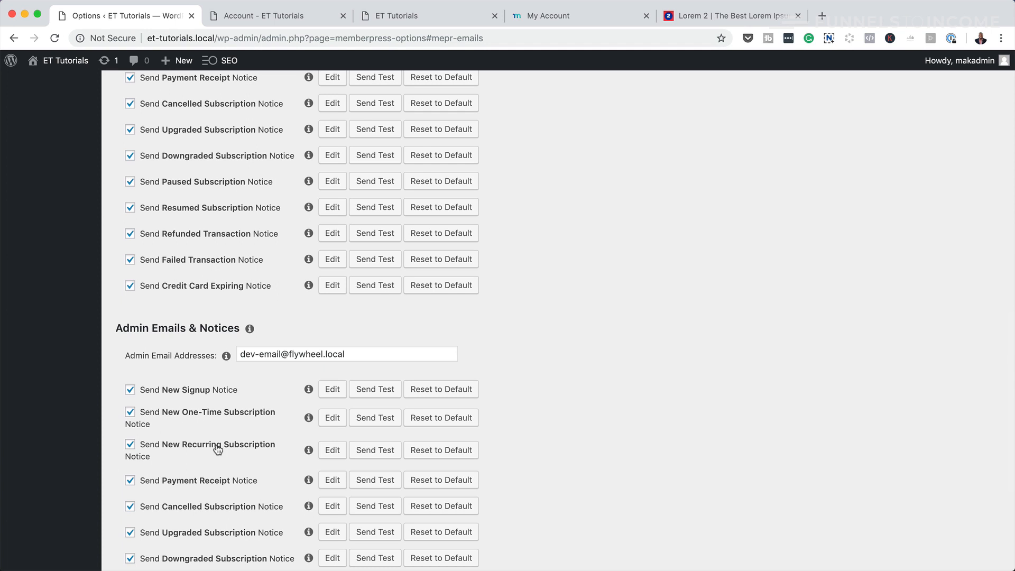
scroll(256, 449, "down", 5)
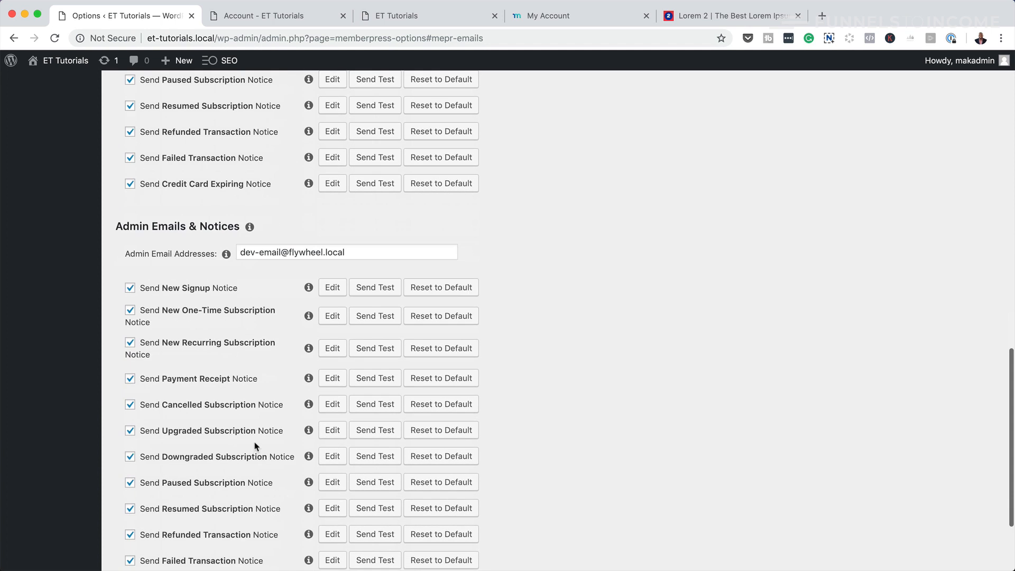
scroll(256, 446, "down", 3)
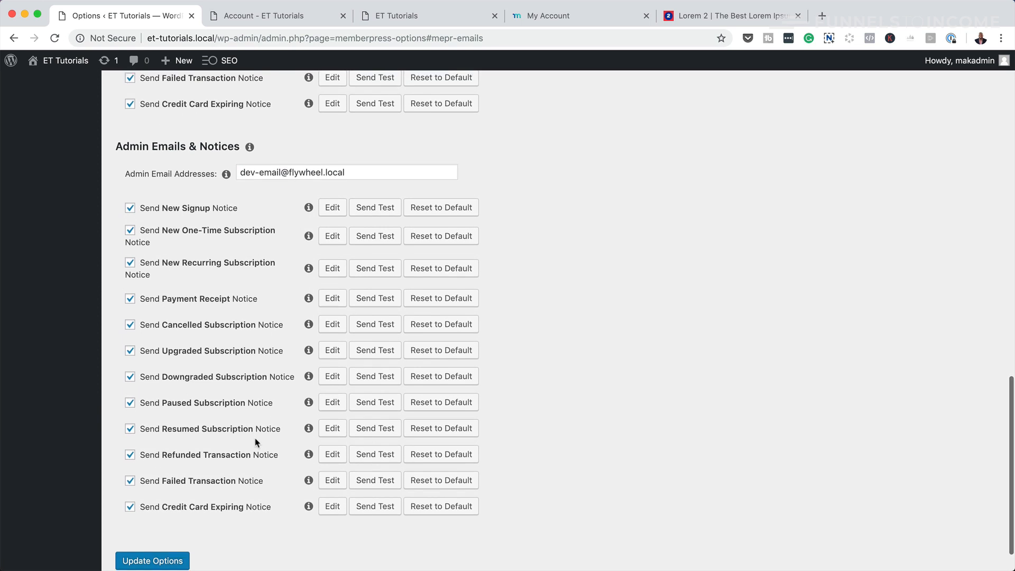
scroll(255, 438, "down", 1)
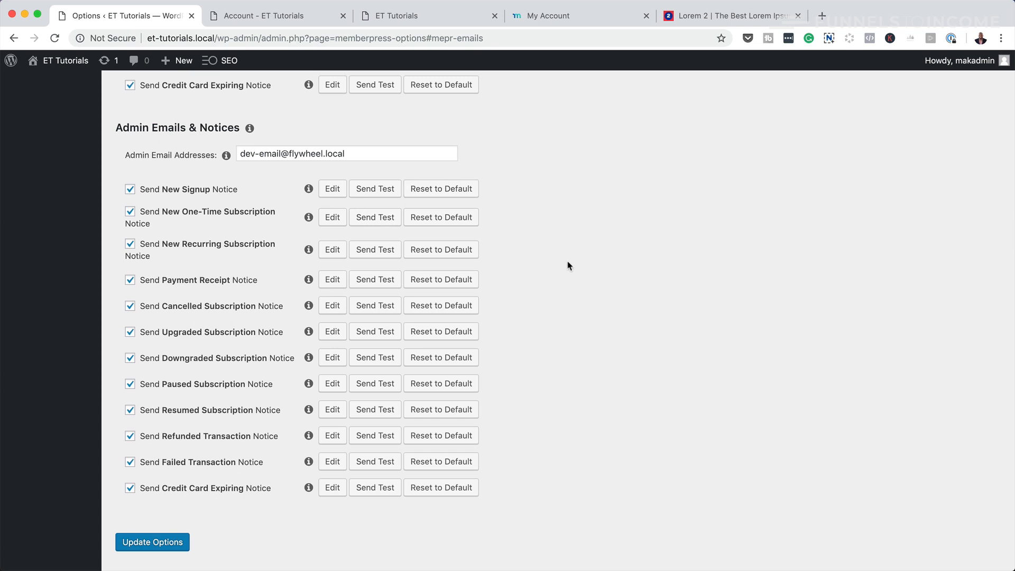
scroll(568, 265, "up", 20)
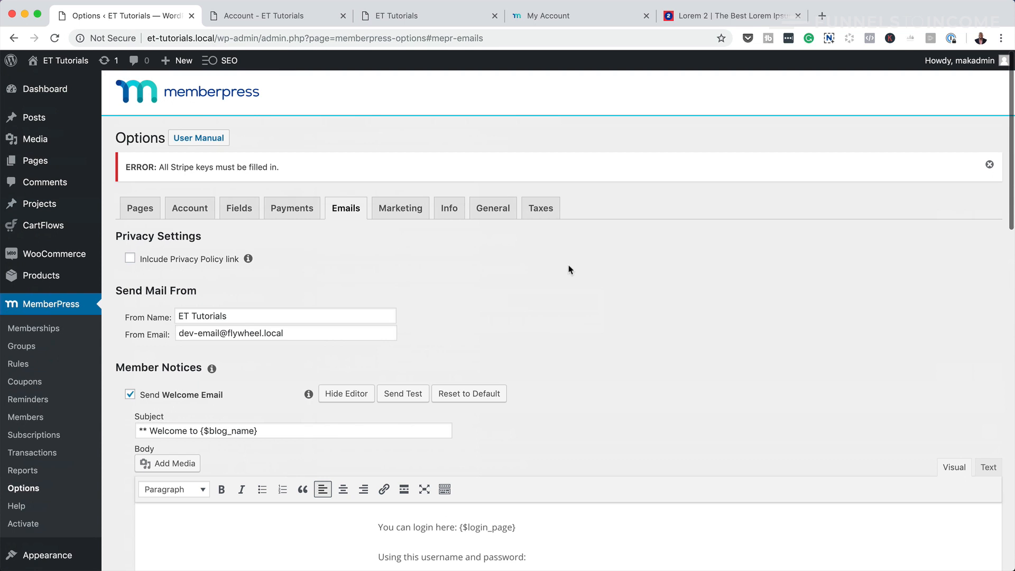
- Enable the ConvertKit integration on the Marketing tab
left_click(404, 211)
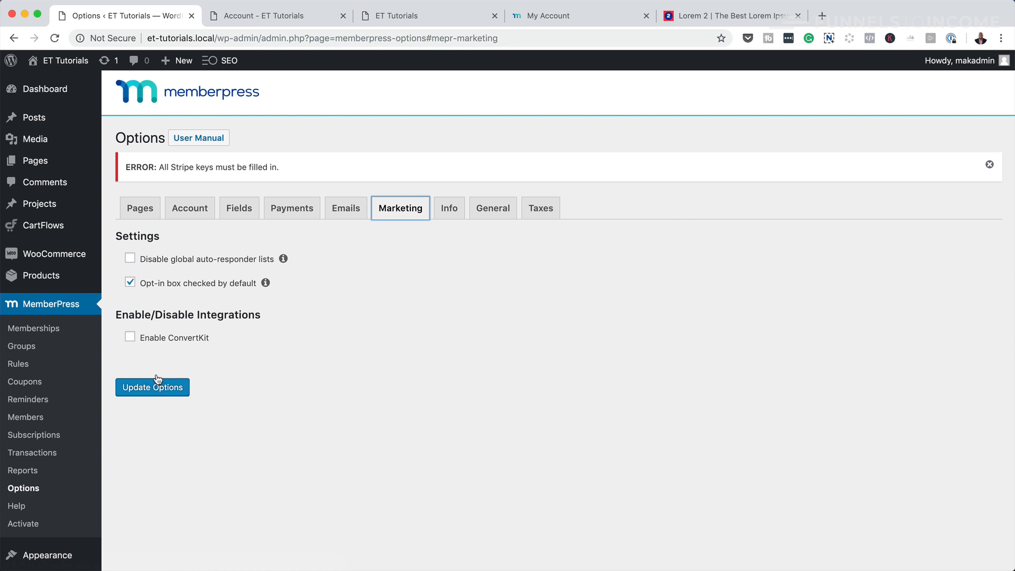
left_click(130, 338)
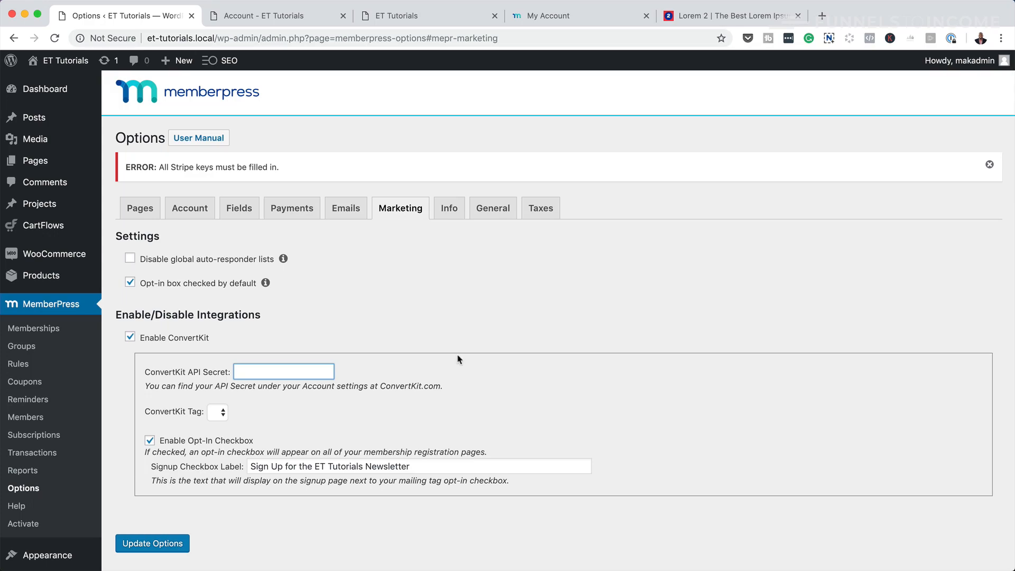
left_click(448, 206)
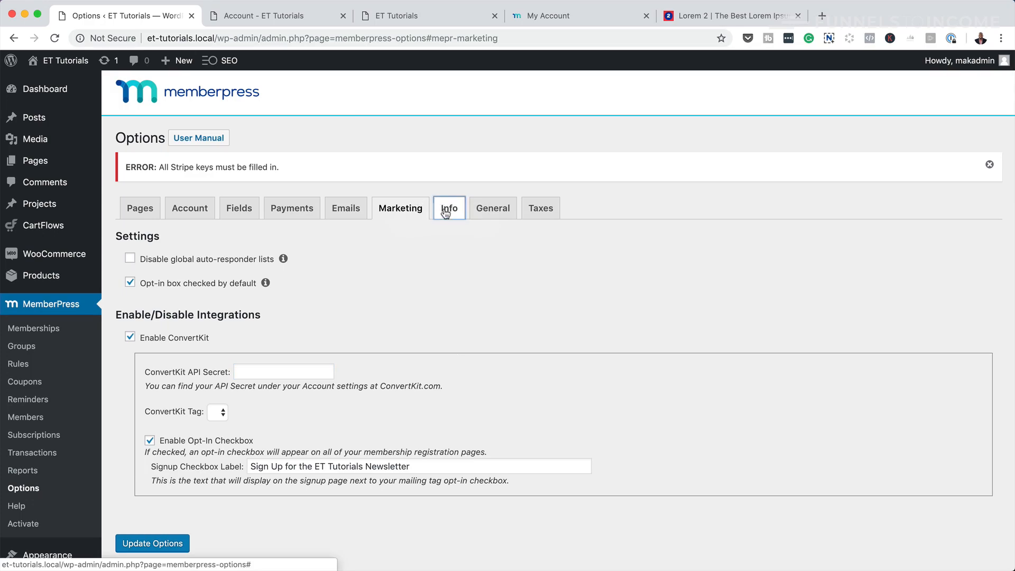
- Autofill the merchant business name and Address Line 1 from saved details
left_click(290, 273)
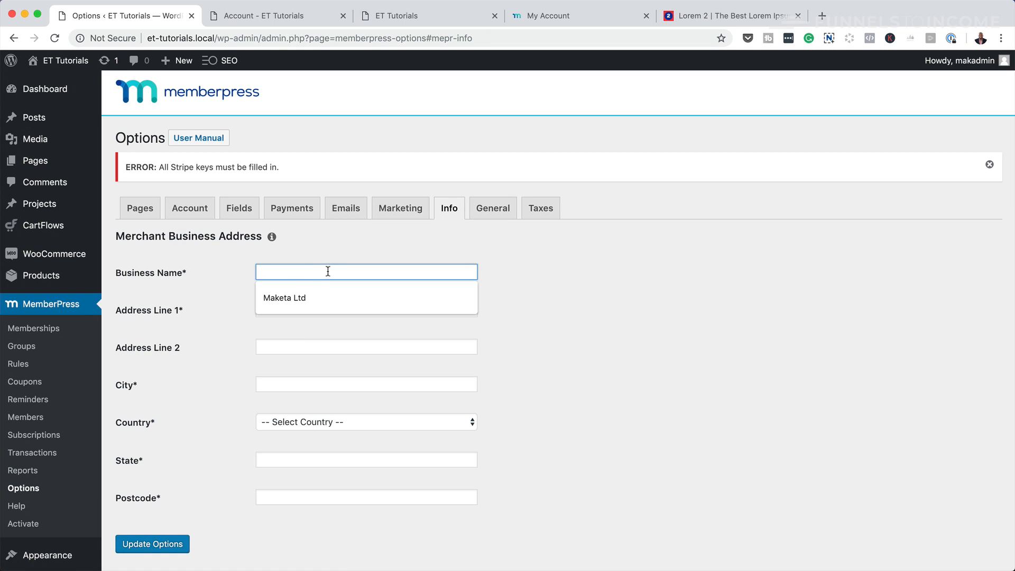
left_click(294, 300)
left_click(261, 310)
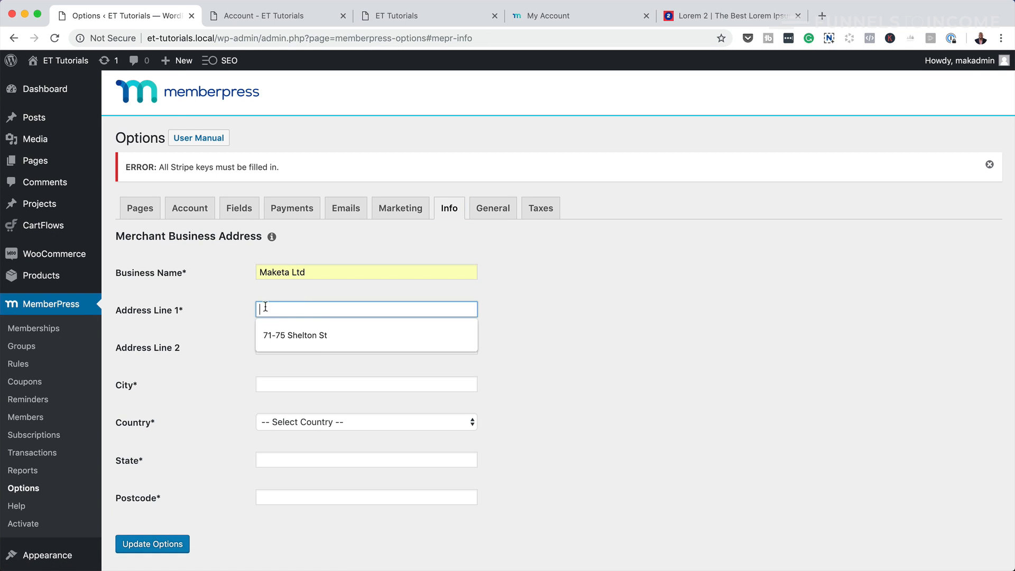
left_click(317, 338)
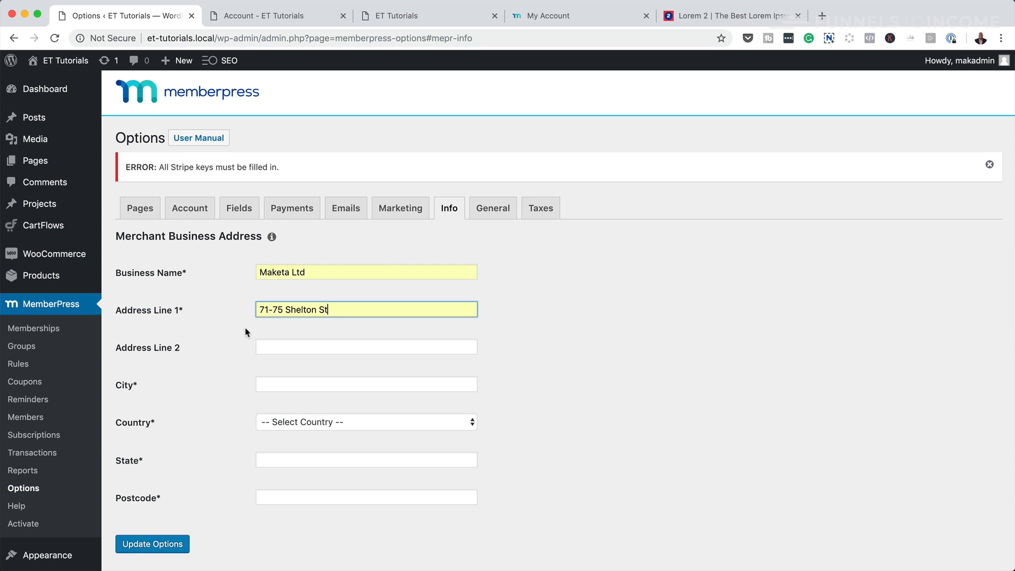
left_click(495, 209)
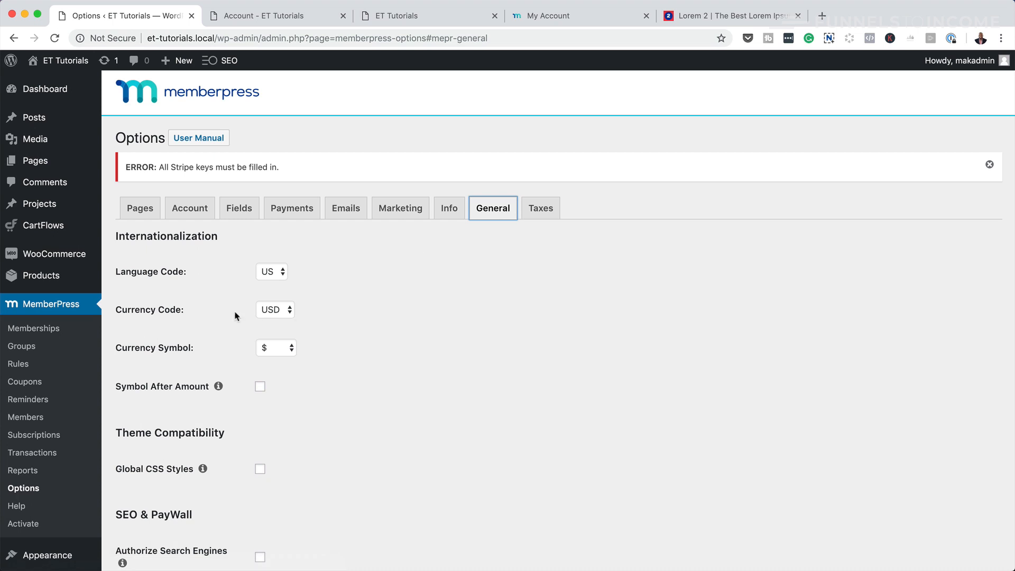
- Review the currency and language code lists, keeping USD and US unchanged
left_click(285, 312)
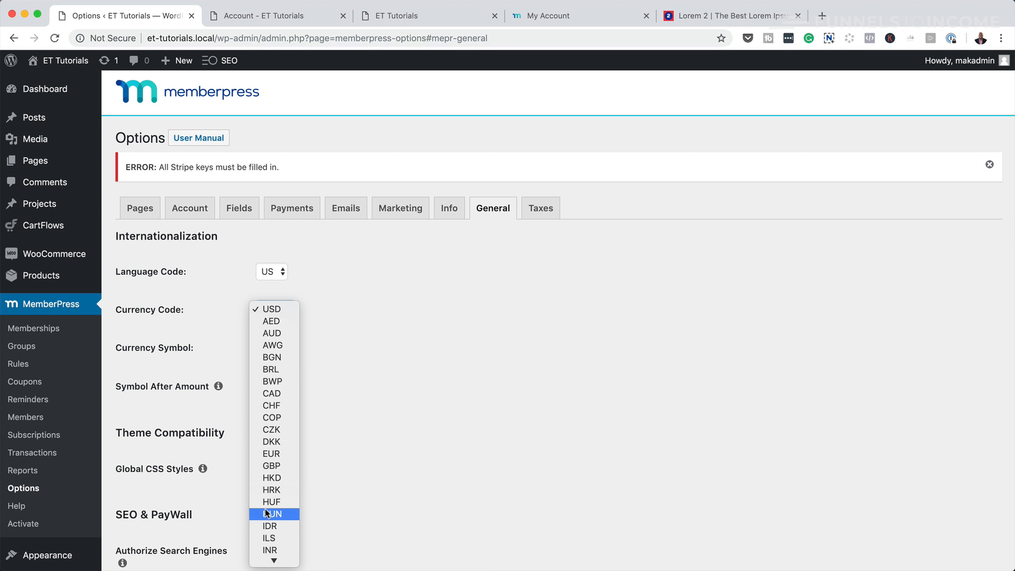
scroll(278, 509, "down", 3)
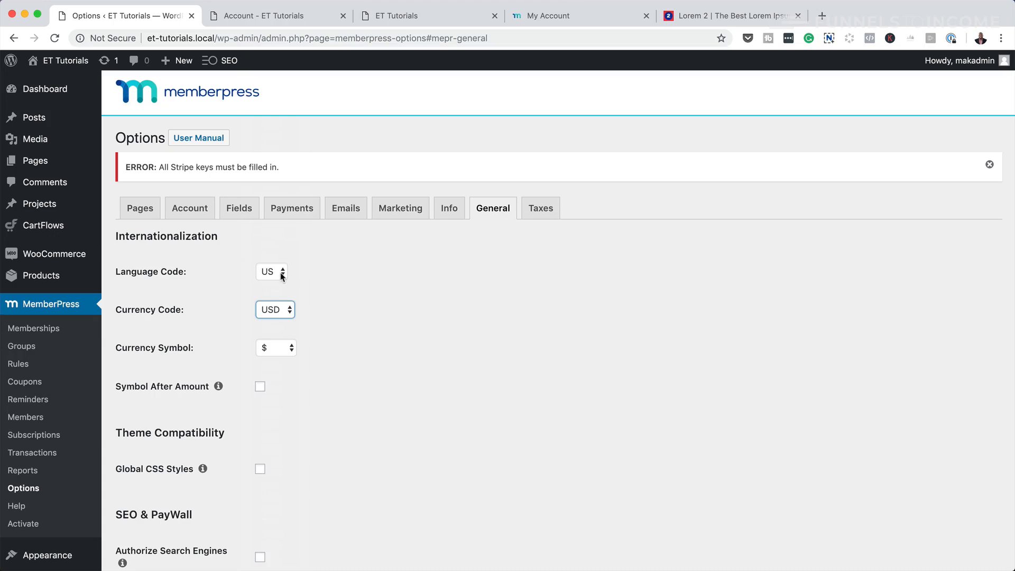
left_click(280, 272)
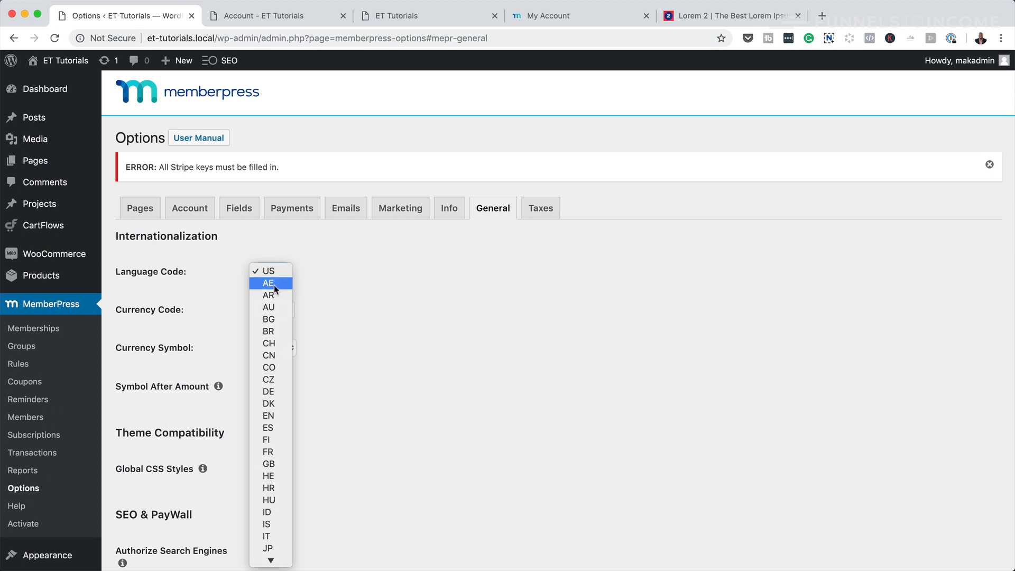
left_click(443, 367)
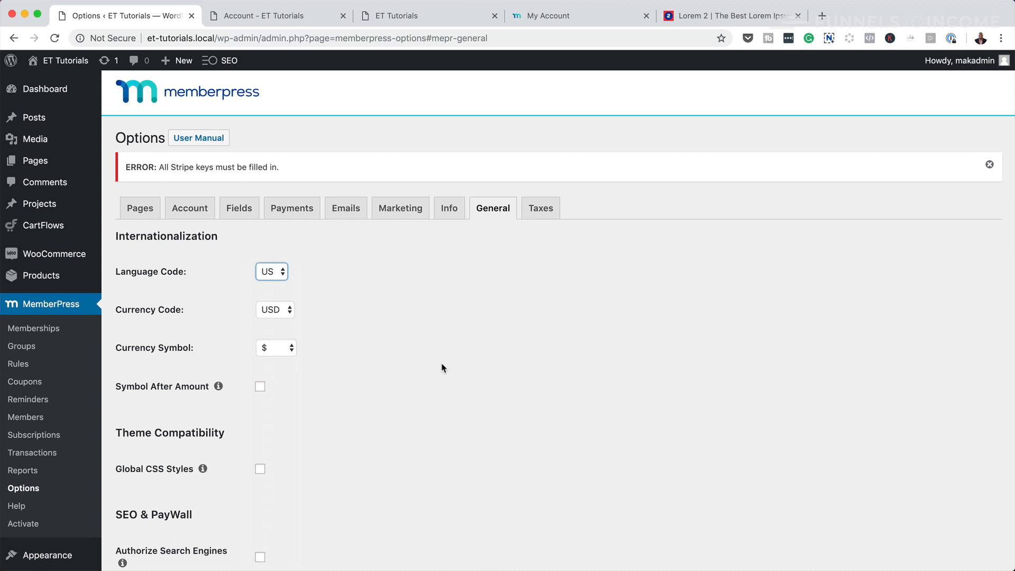
left_click(541, 212)
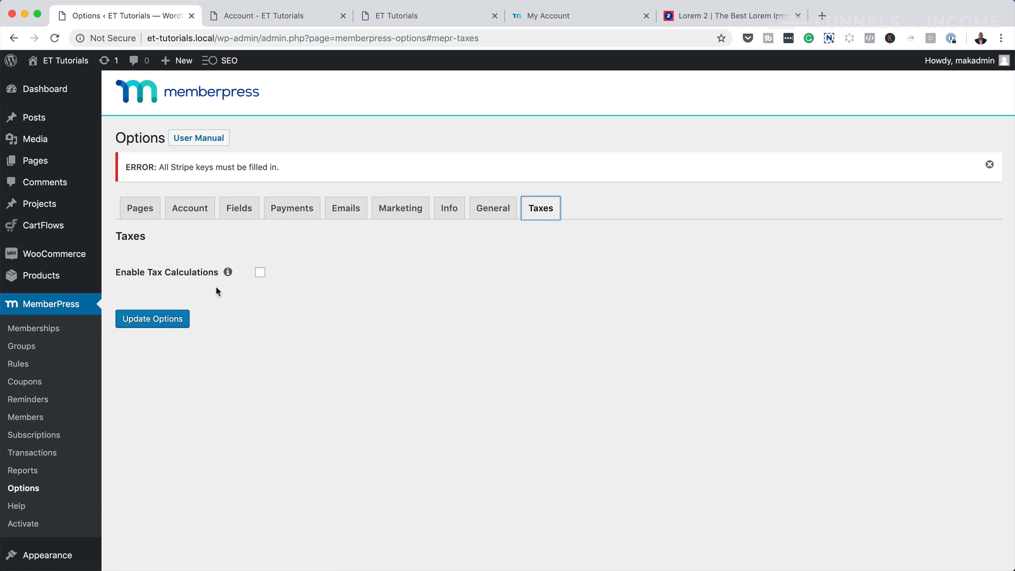
- Enable tax calculations, showing prices exclusive of tax and customer-address-based calculation
left_click(260, 272)
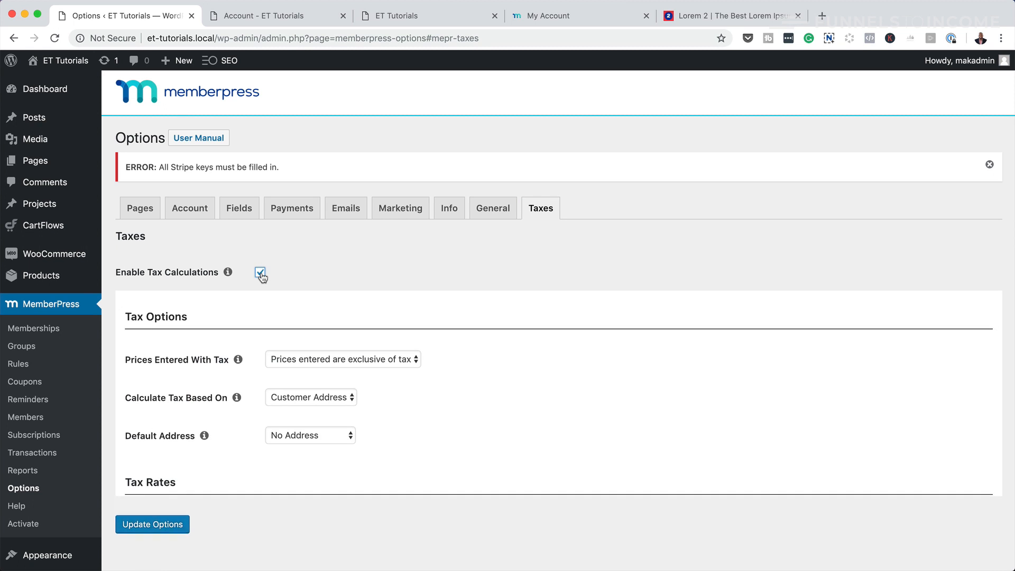
scroll(436, 396, "down", 2)
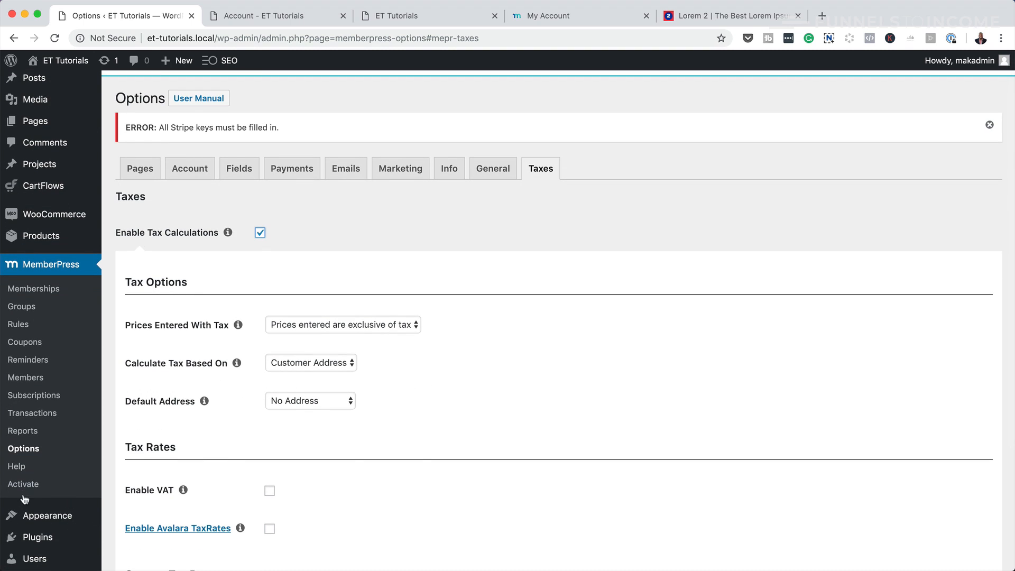
scroll(485, 320, "up", 2)
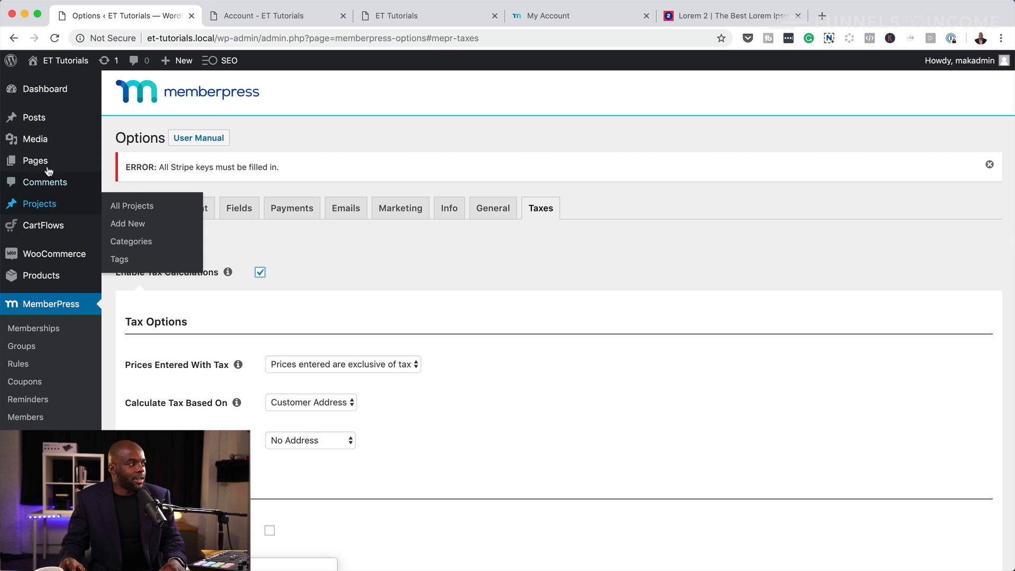
- Create a new page titled 'Special info' and open it in the Divi Builder
mouse_move(41, 161)
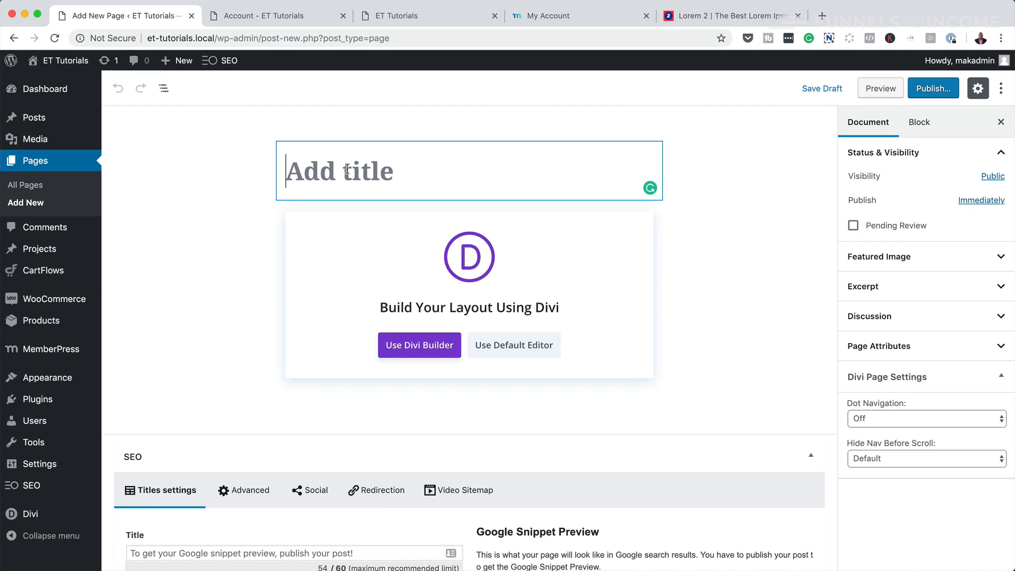
type("Spec")
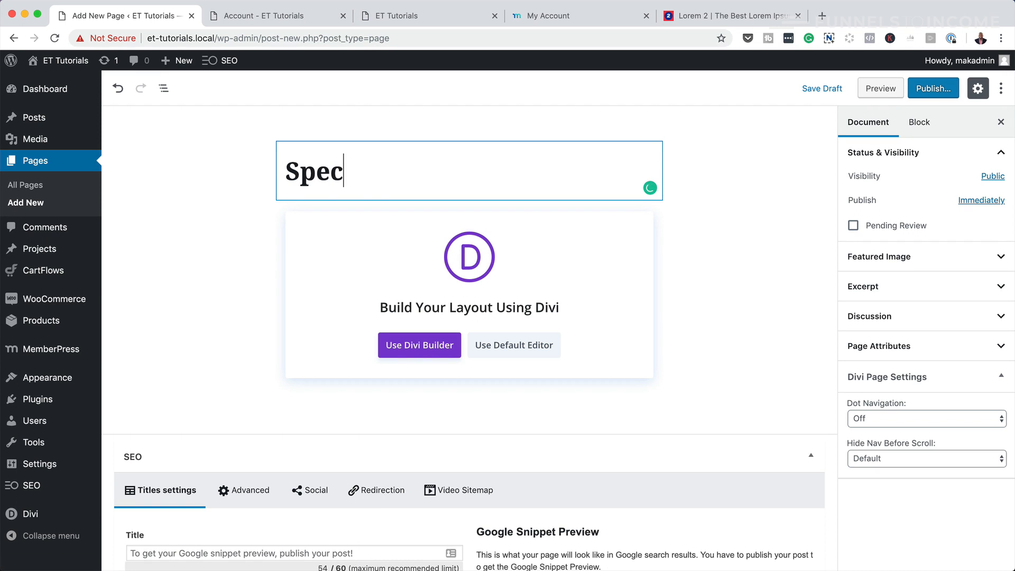
type("ial info")
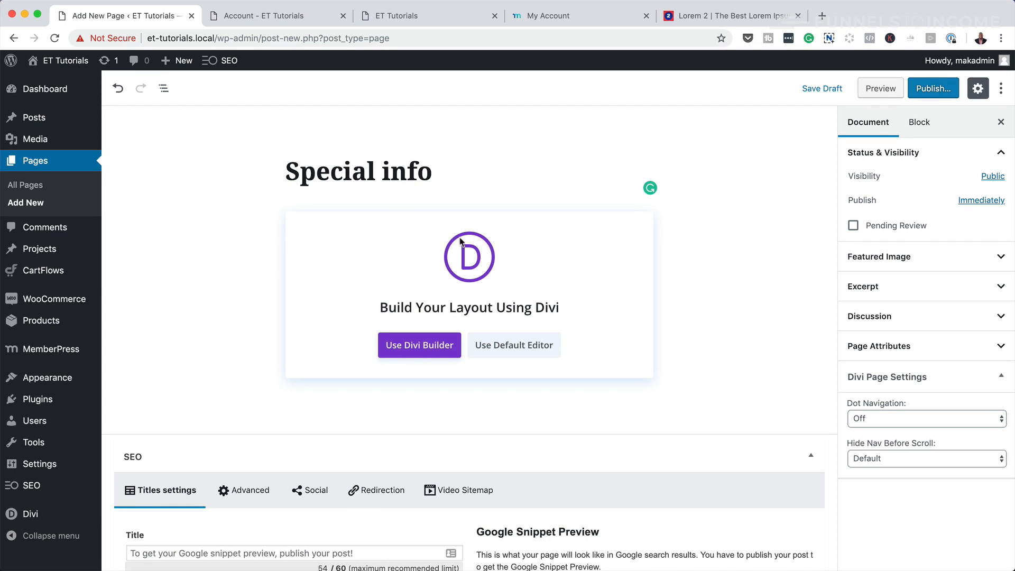
left_click(425, 348)
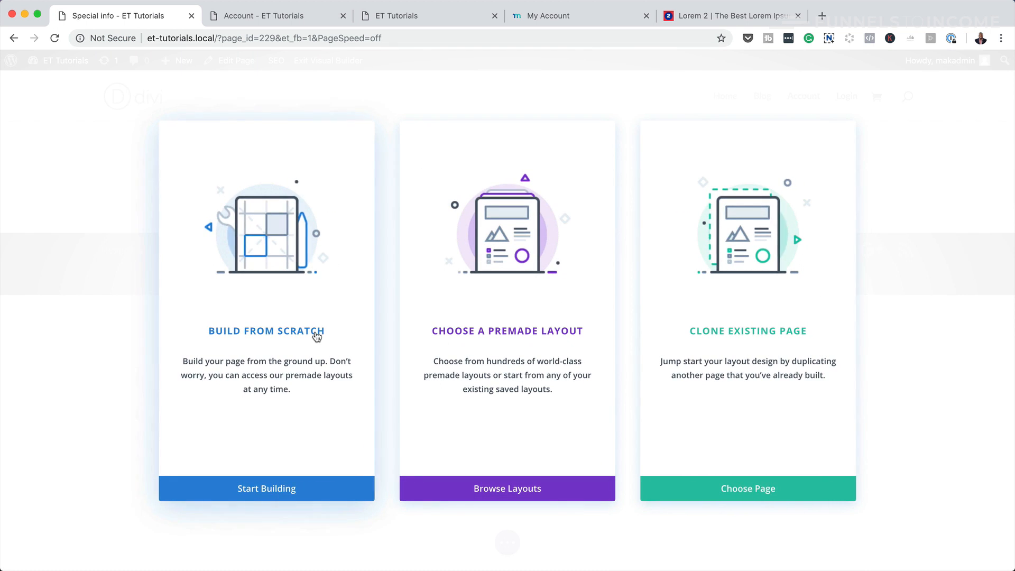
- Start the page from scratch with a two-column row and a Video module in the left column
left_click(317, 333)
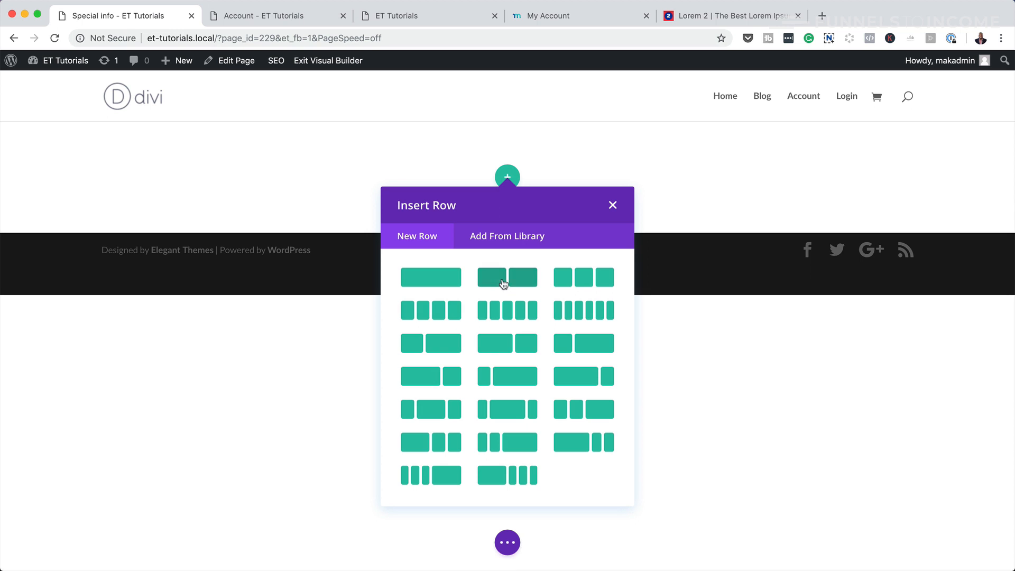
left_click(519, 282)
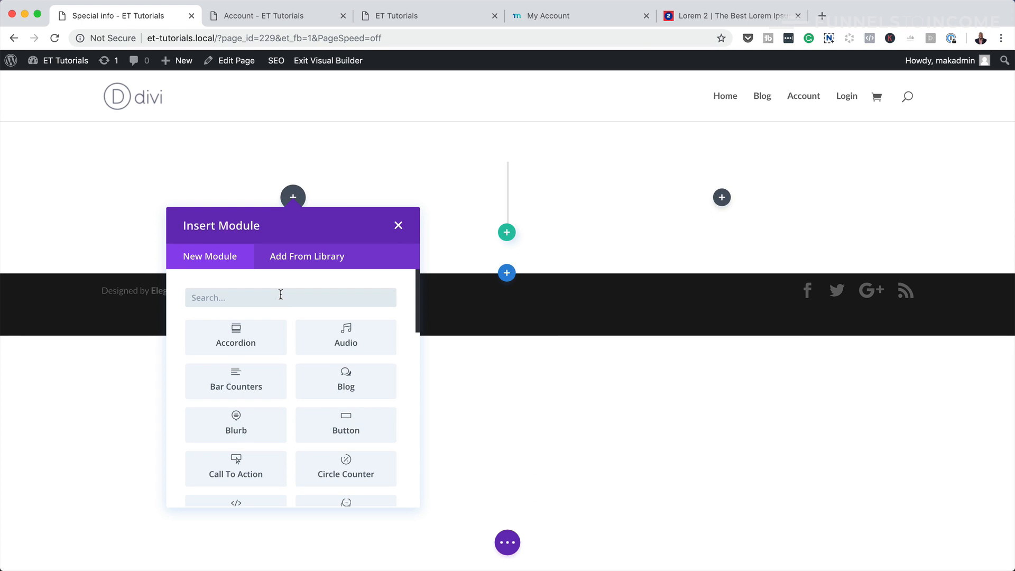
type("V")
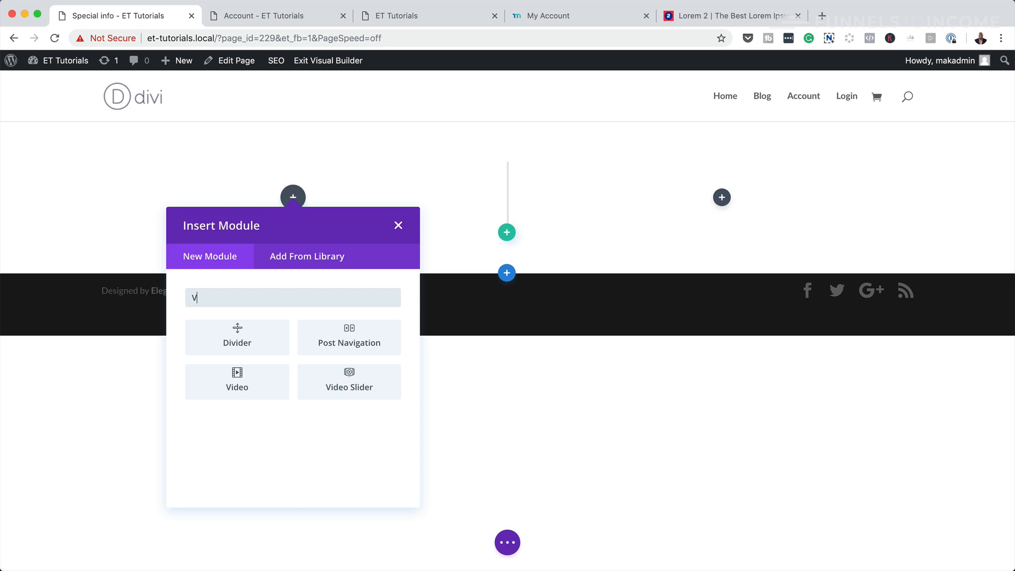
left_click(255, 376)
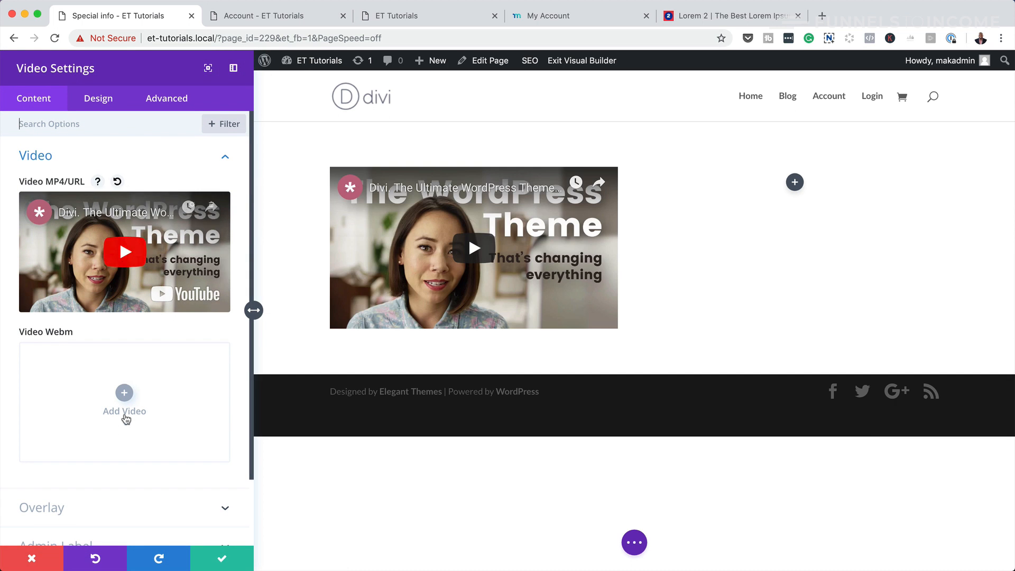
- Set the office meeting photo as the video's image overlay and save the module
scroll(110, 468, "down", 2)
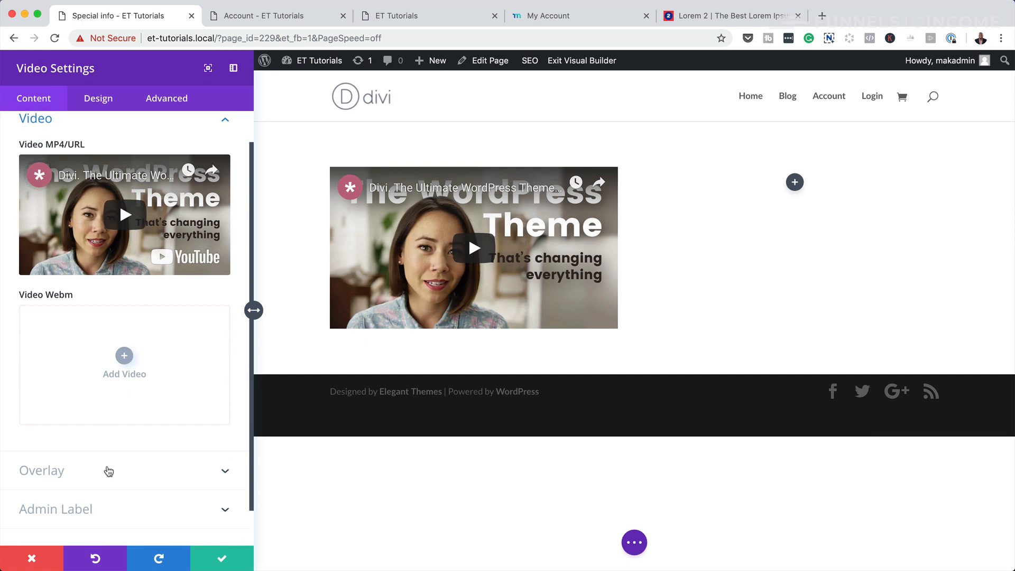
left_click(107, 471)
left_click(127, 288)
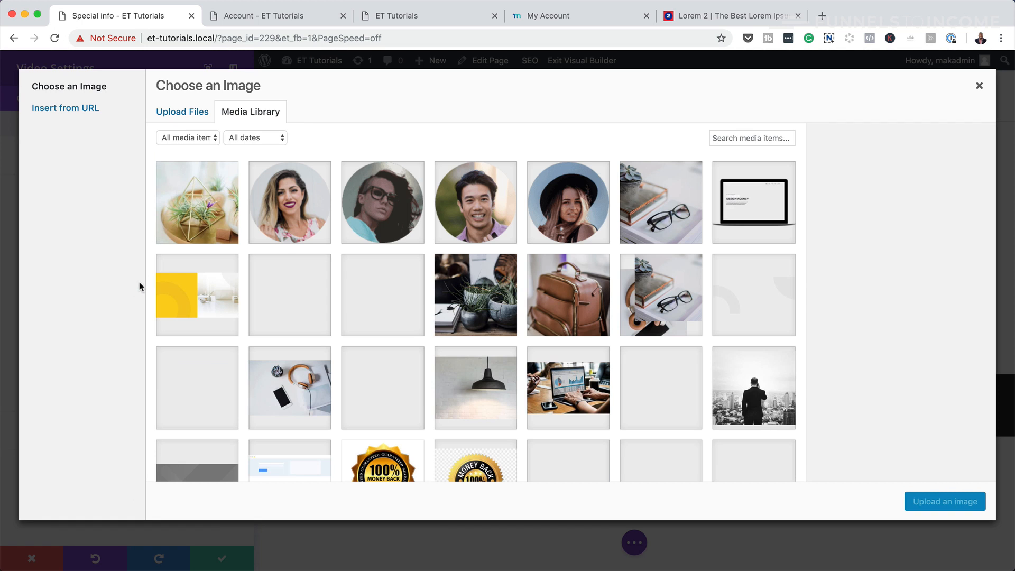
scroll(491, 374, "down", 2)
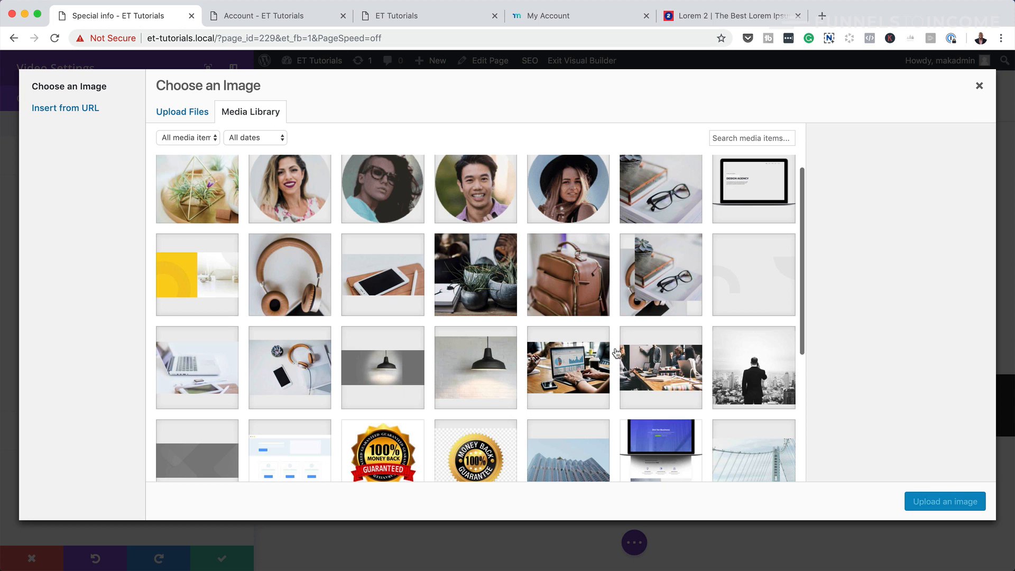
left_click(664, 365)
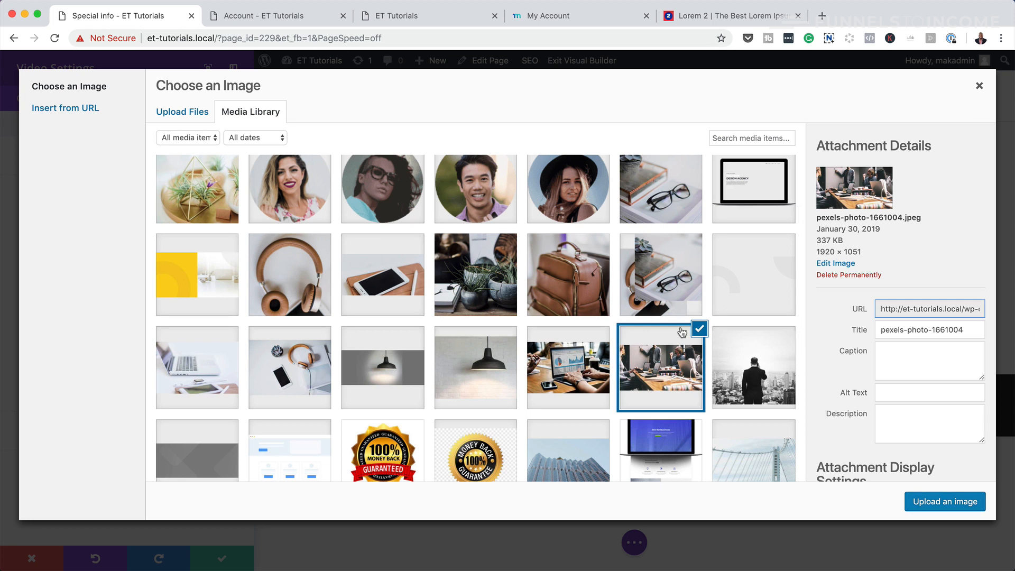
left_click(947, 502)
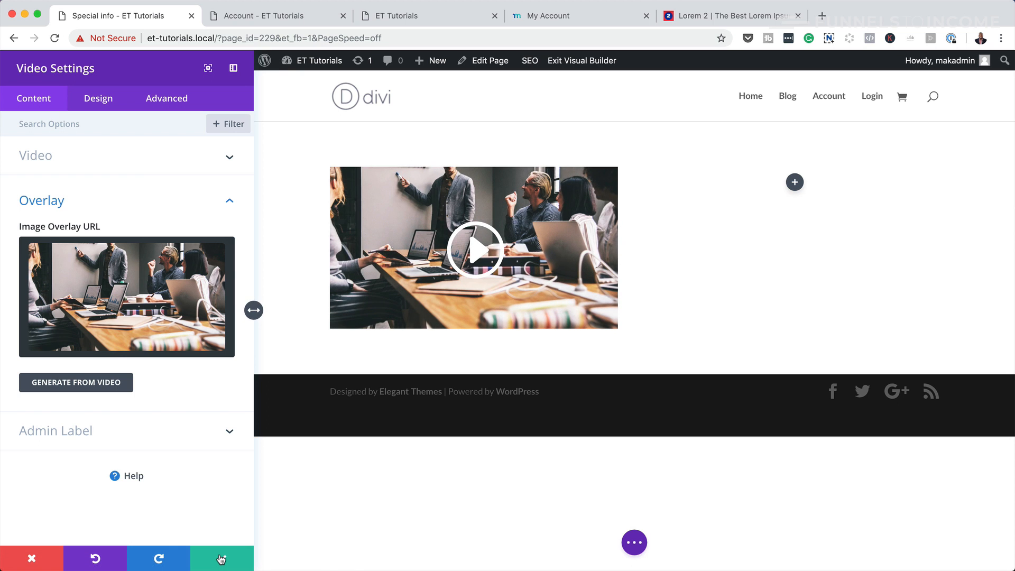
left_click(215, 560)
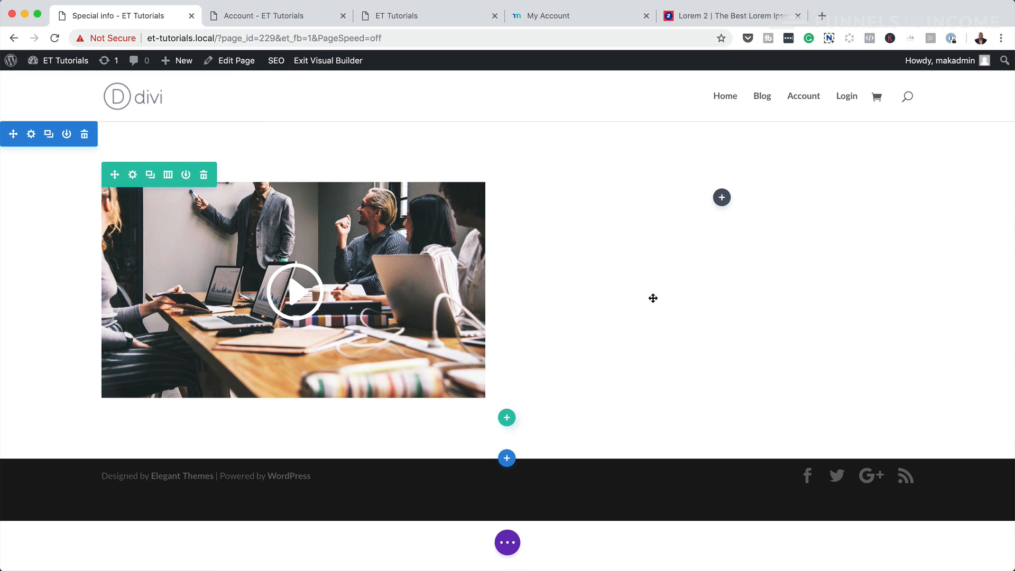
- Add a Lorem ipsum Text module to the right column and exit to the live page
left_click(722, 197)
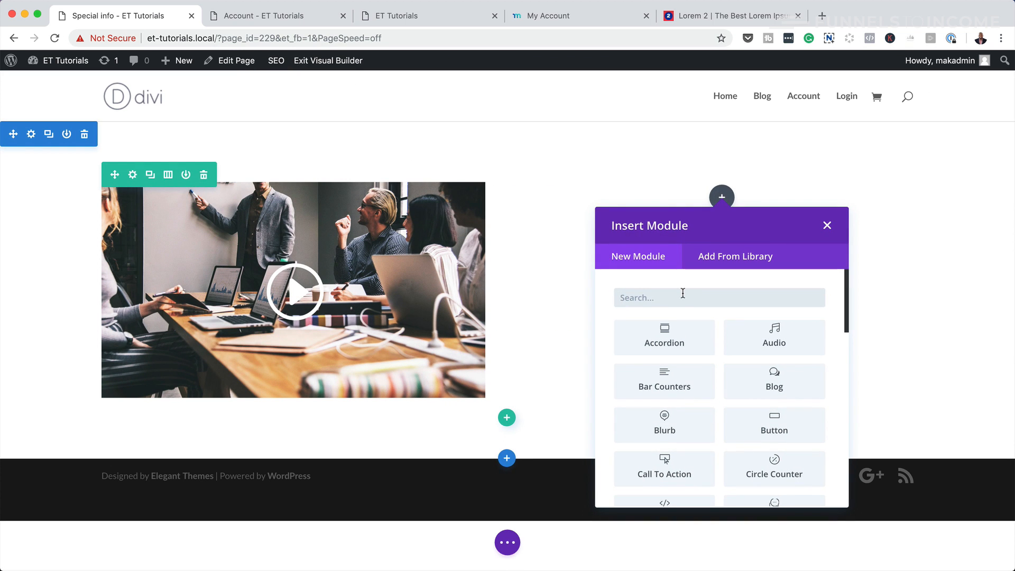
type("text")
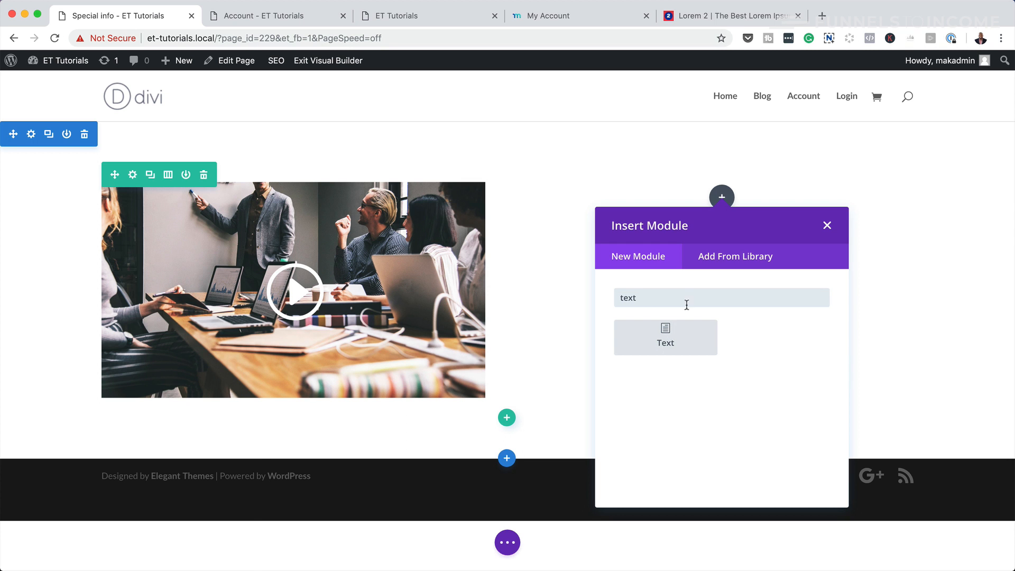
left_click(691, 345)
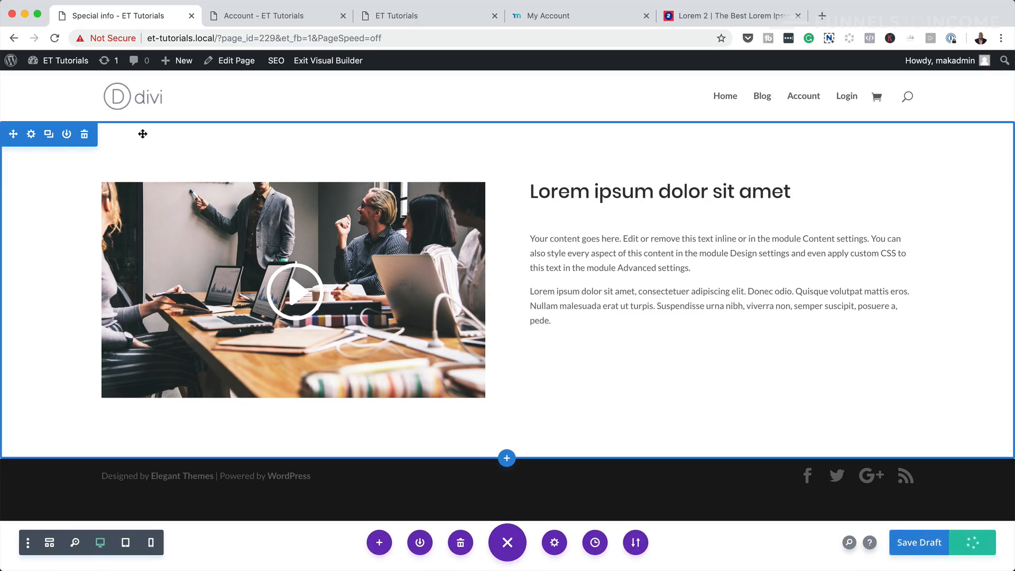
left_click(328, 60)
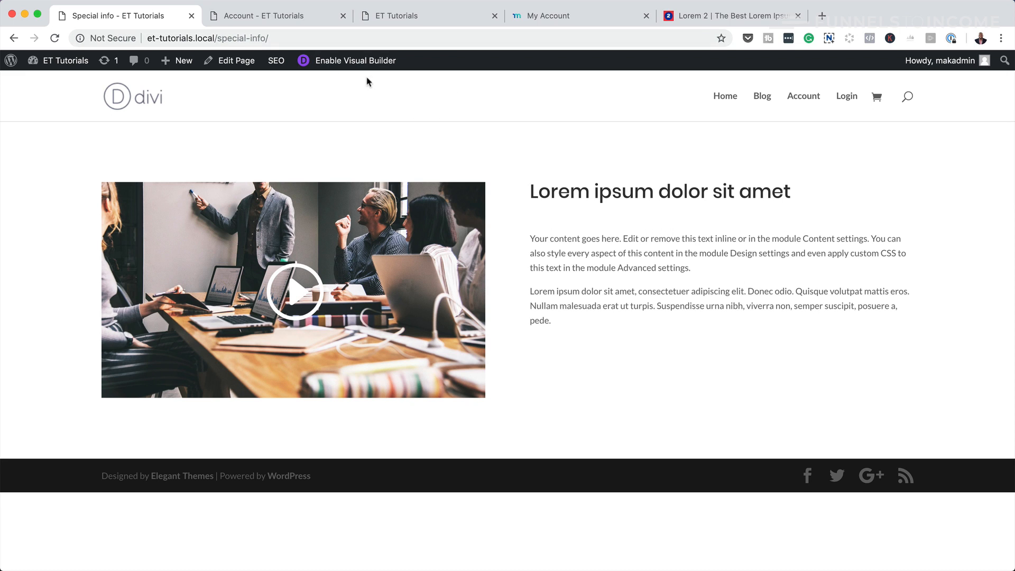
- Go to the WordPress dashboard and open MemberPress Rules, which has no rules yet
mouse_move(65, 65)
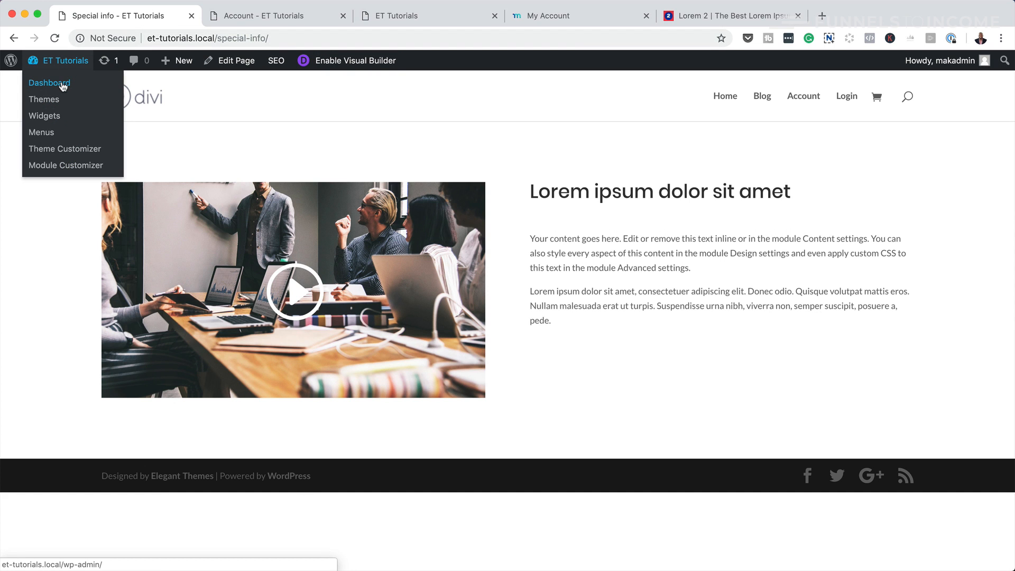
left_click(63, 85)
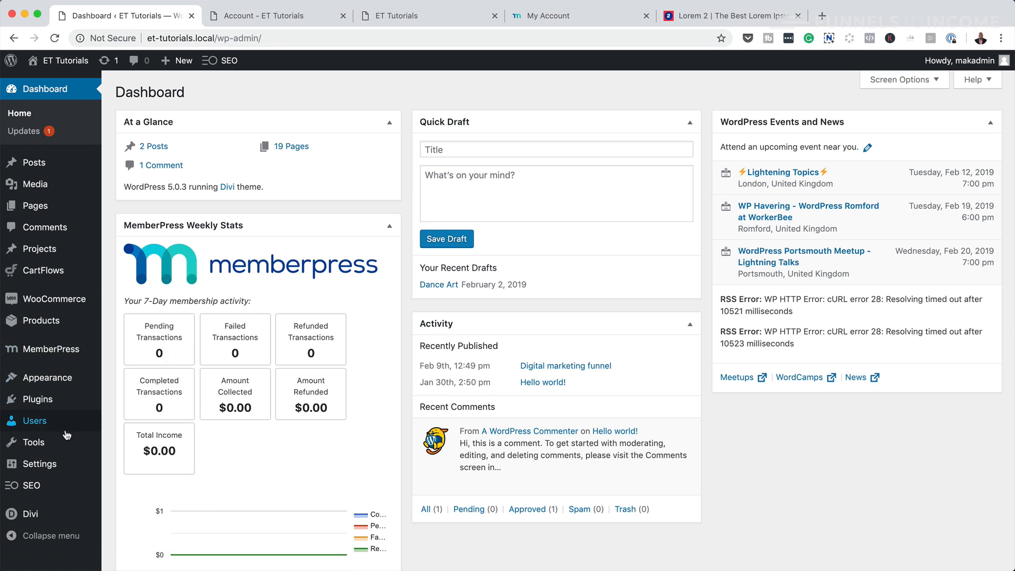
mouse_move(62, 354)
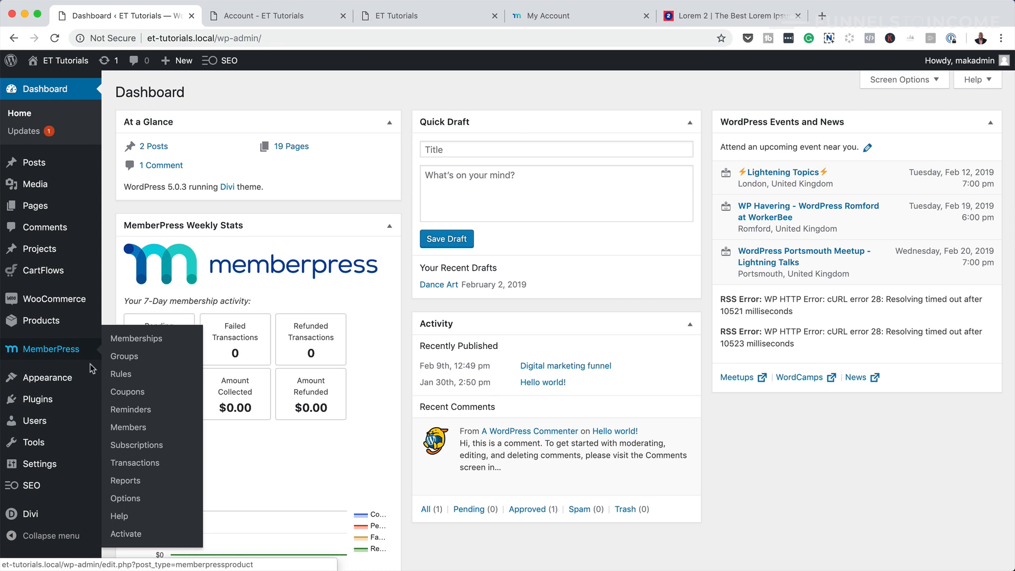
left_click(124, 377)
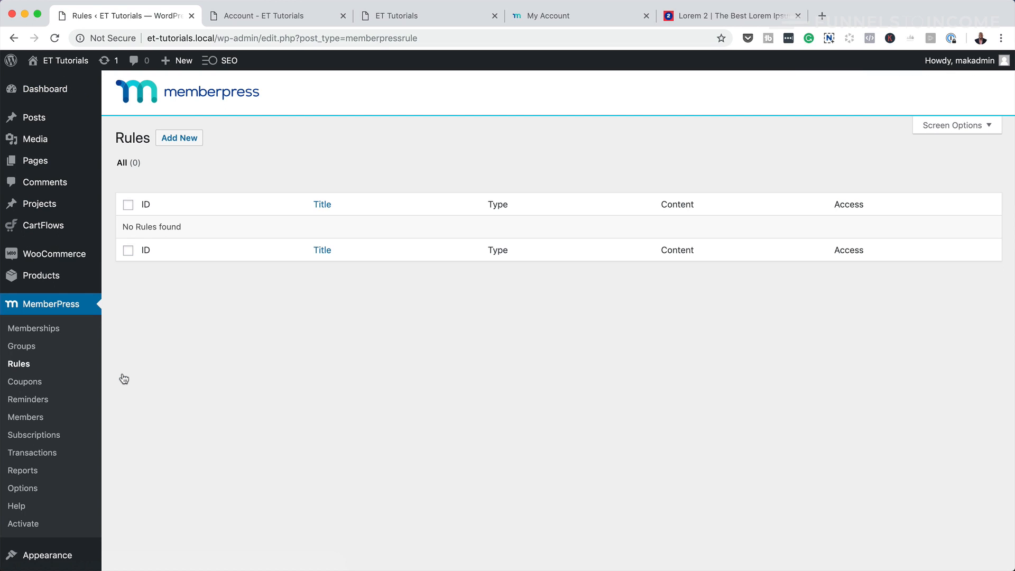
- Start a new MemberPress access rule from the Rules page
left_click(179, 138)
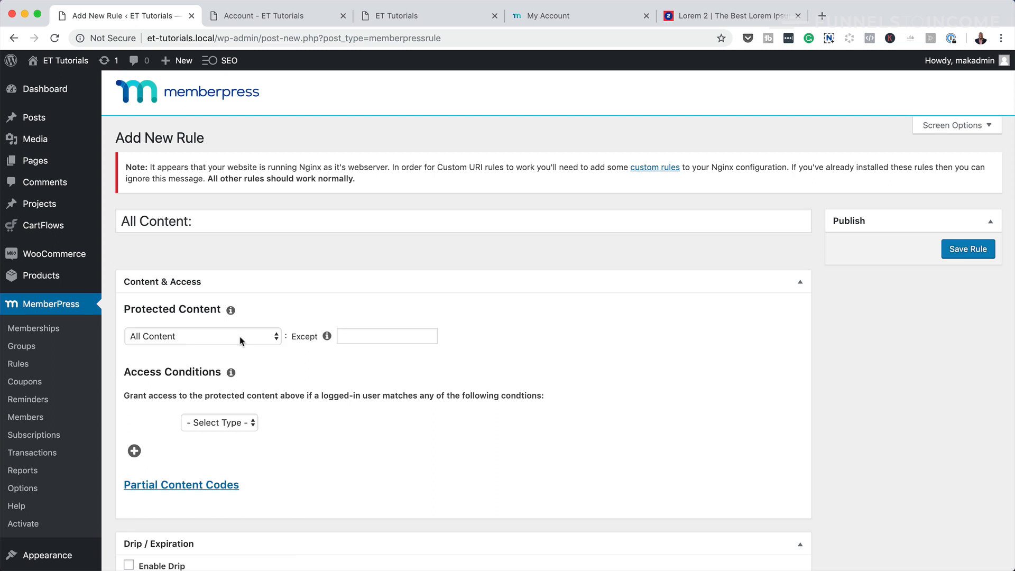
- Set the rule's protected content to the single page 'Special info'
left_click(240, 338)
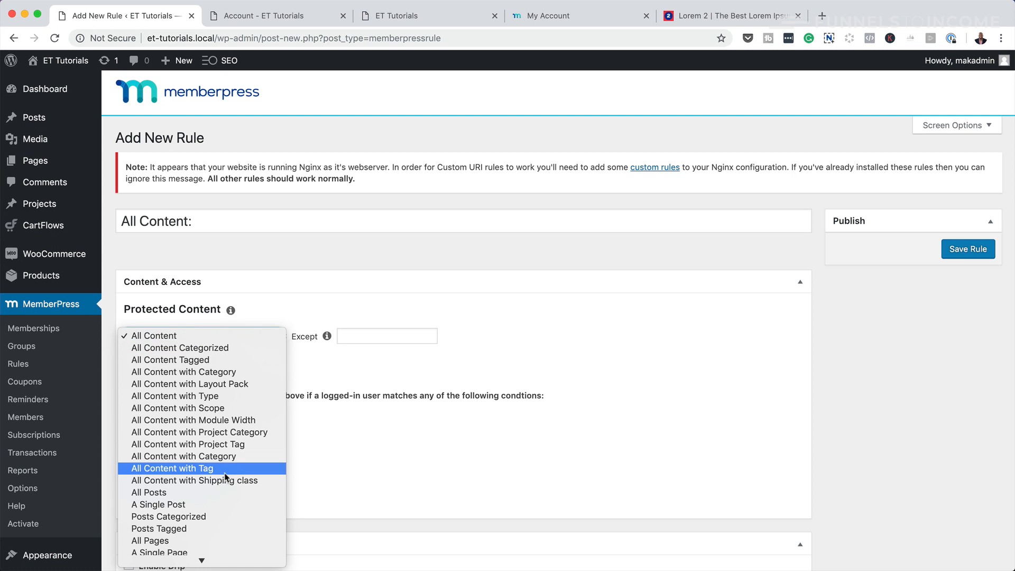
scroll(185, 472, "down", 3)
left_click(186, 519)
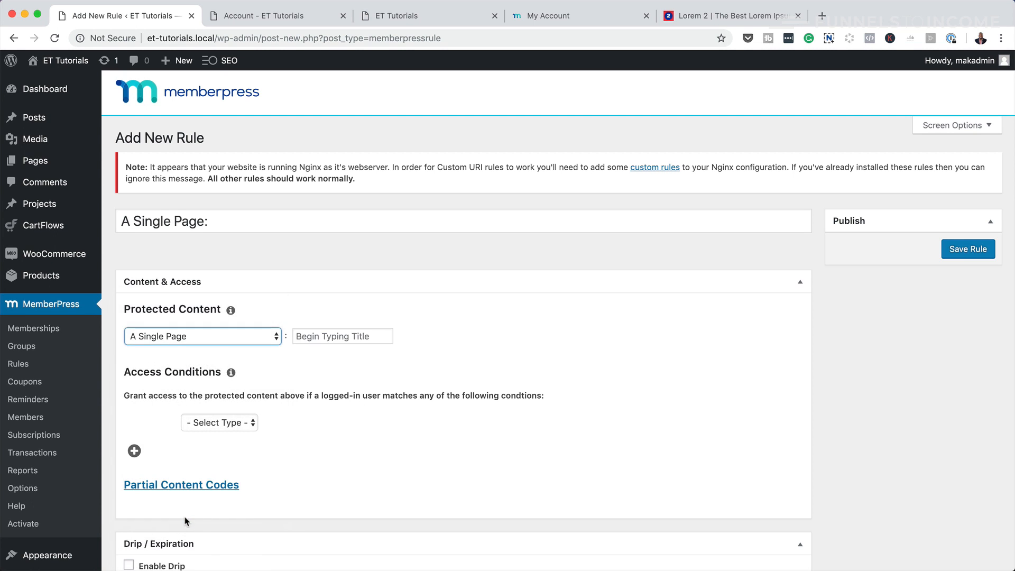
left_click(345, 335)
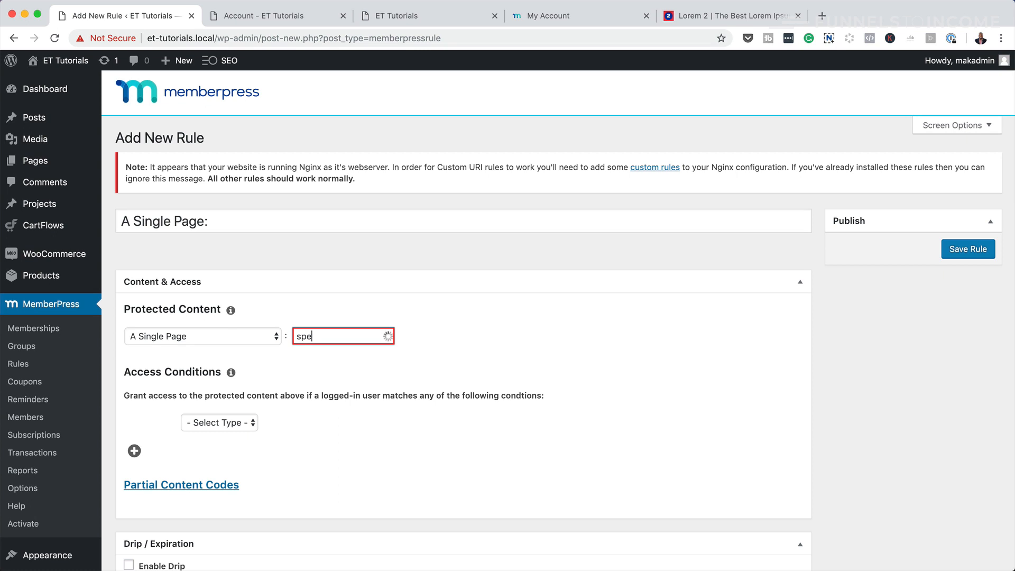
left_click(342, 360)
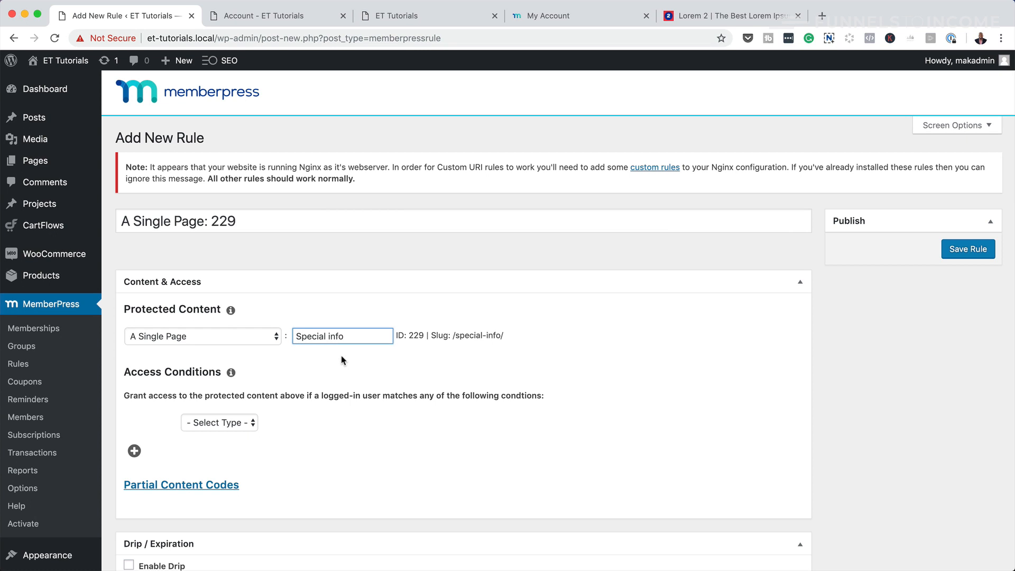
- Make the access condition Membership is VIP and save the rule
left_click(226, 426)
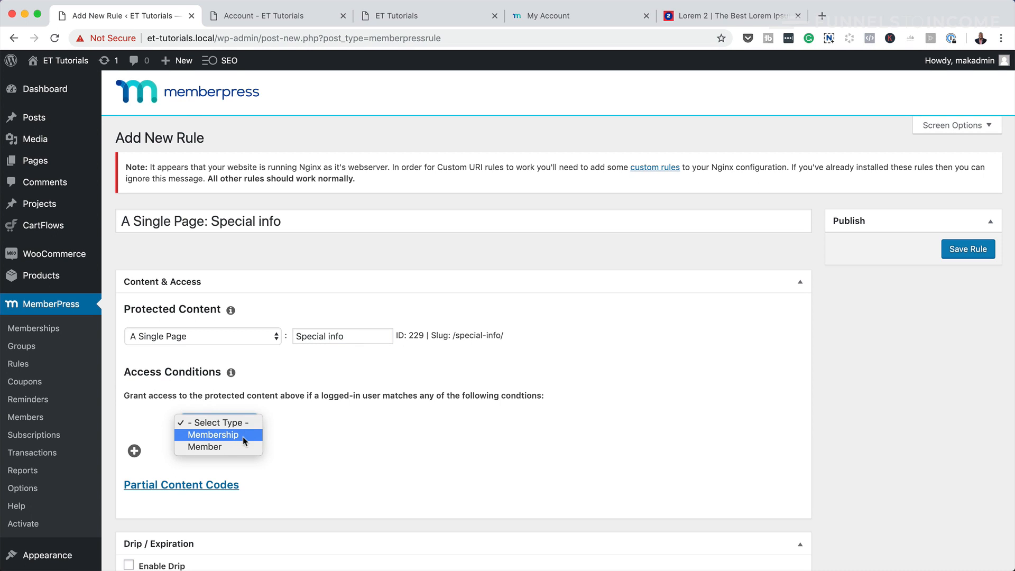
left_click(244, 439)
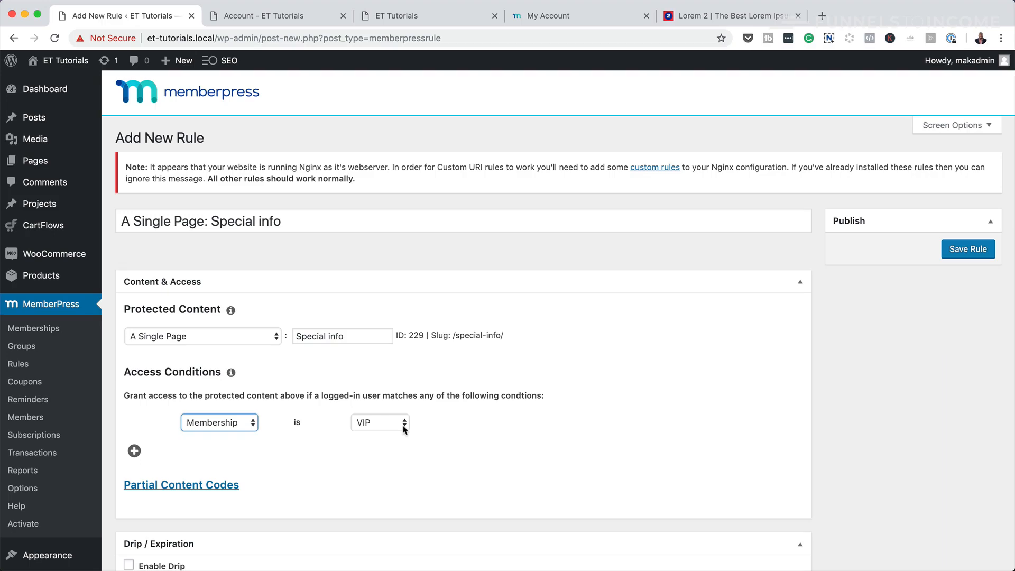
left_click(971, 249)
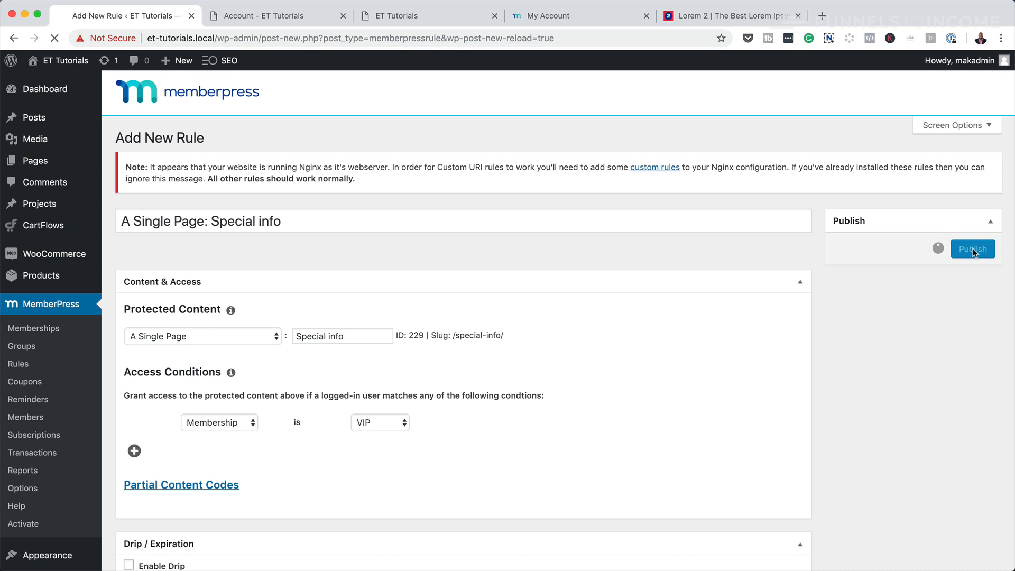
scroll(649, 465, "down", 1)
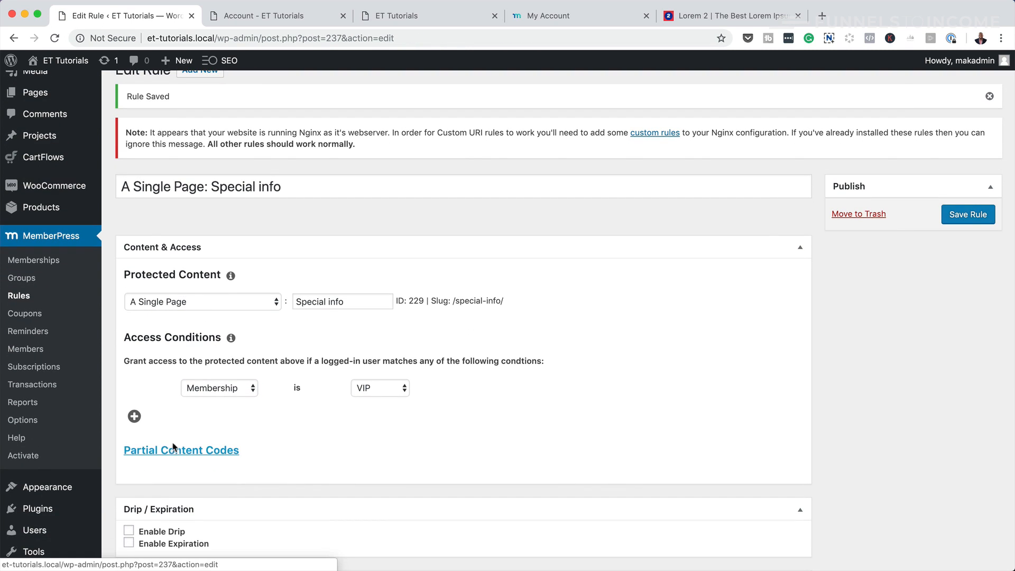
- Add an OR access condition: Membership is Advanced
left_click(135, 416)
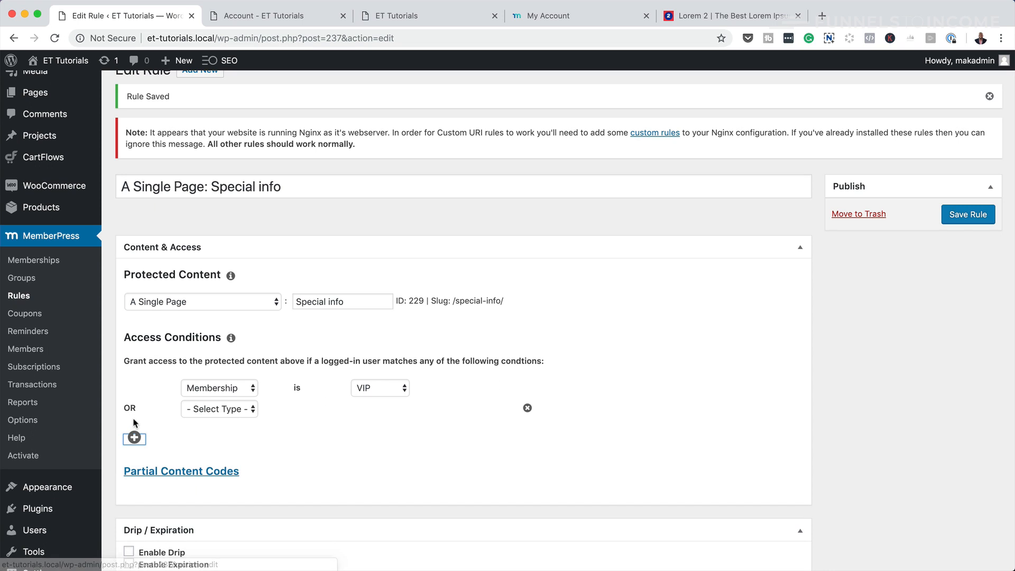
left_click(235, 415)
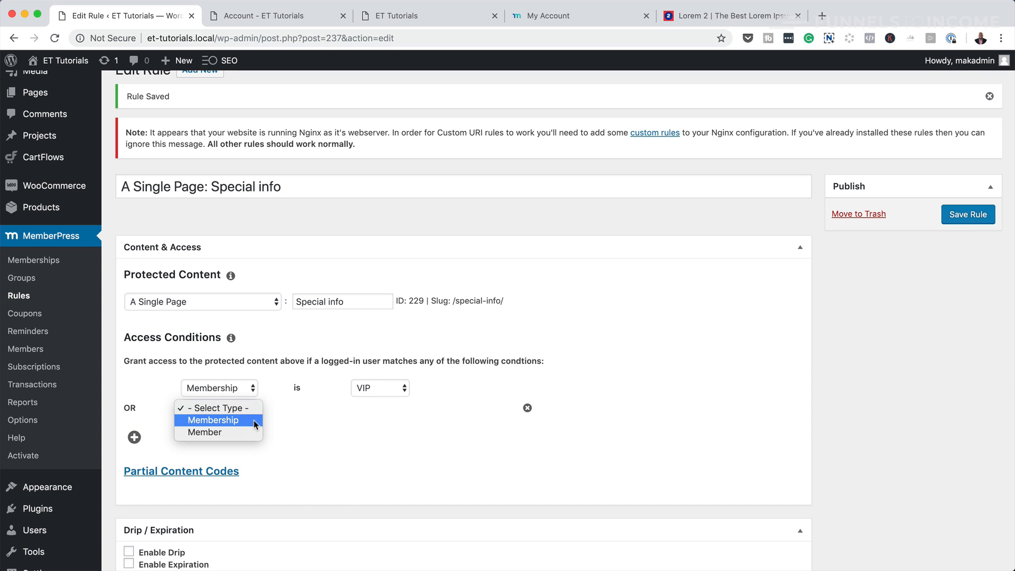
left_click(251, 421)
left_click(401, 410)
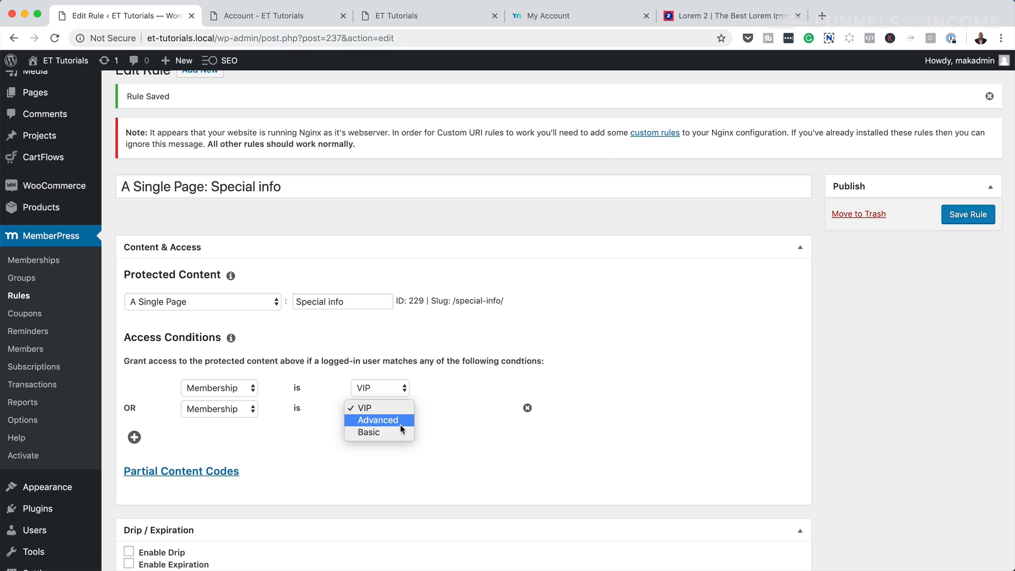
left_click(402, 422)
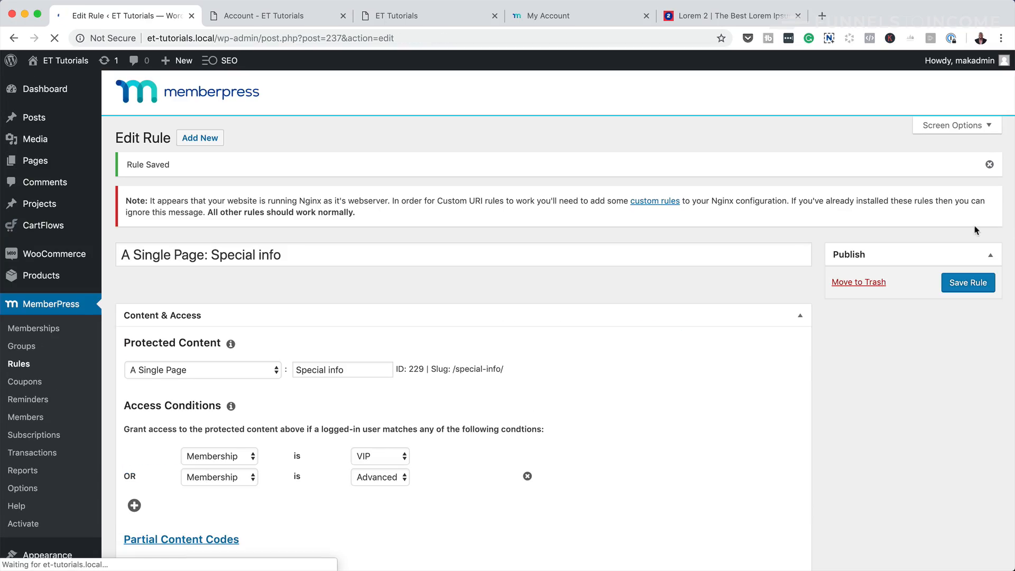
- Shorten the rule title to 'Special info' and update the rule
left_click_drag(124, 256, 321, 254)
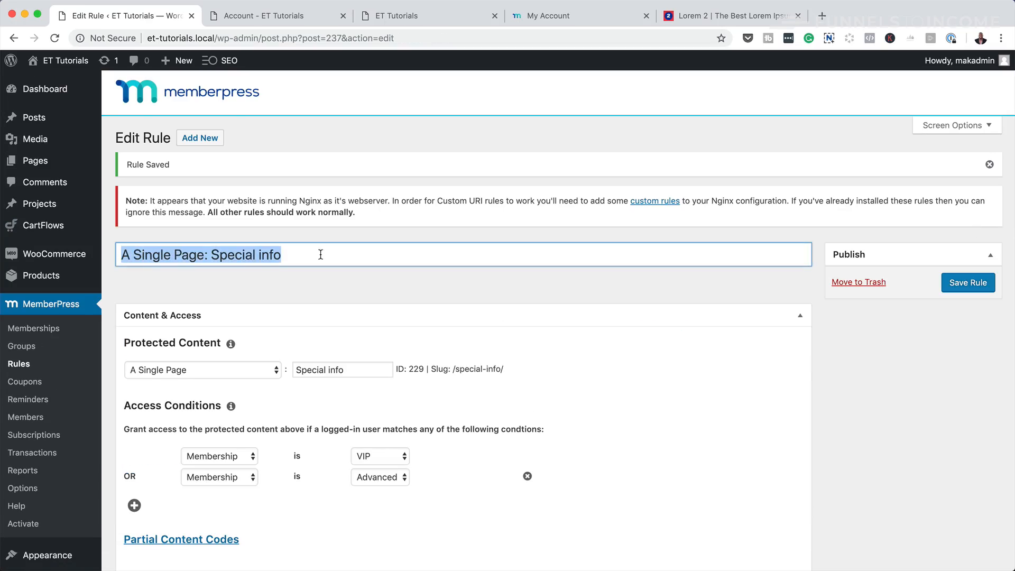
left_click(210, 256)
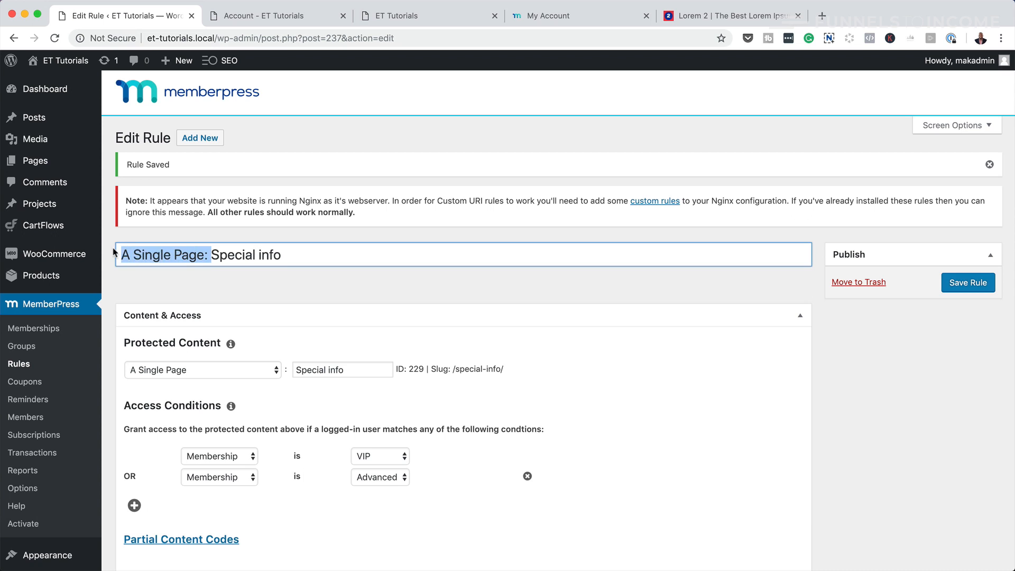
key("BackSpace")
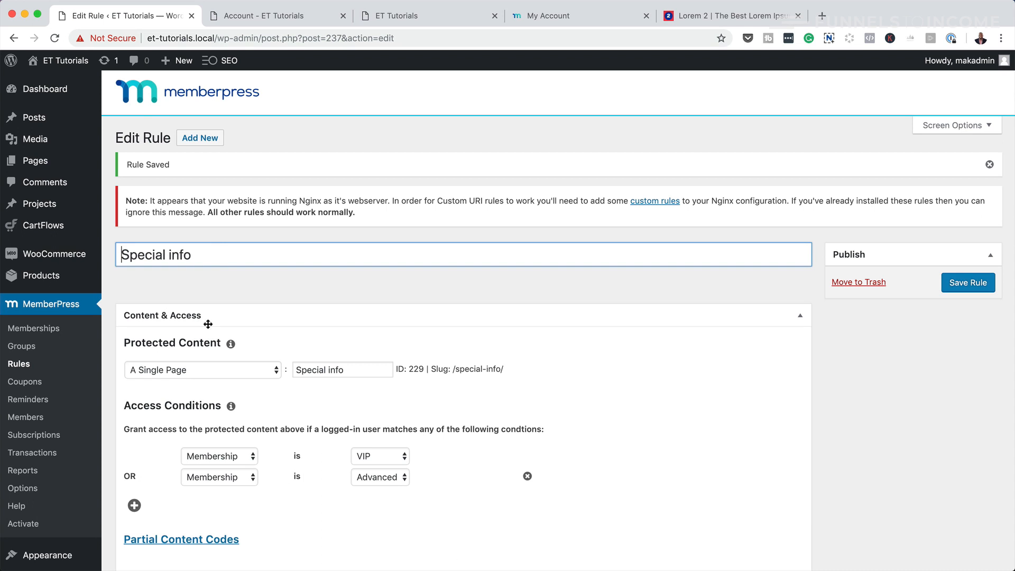
left_click(972, 285)
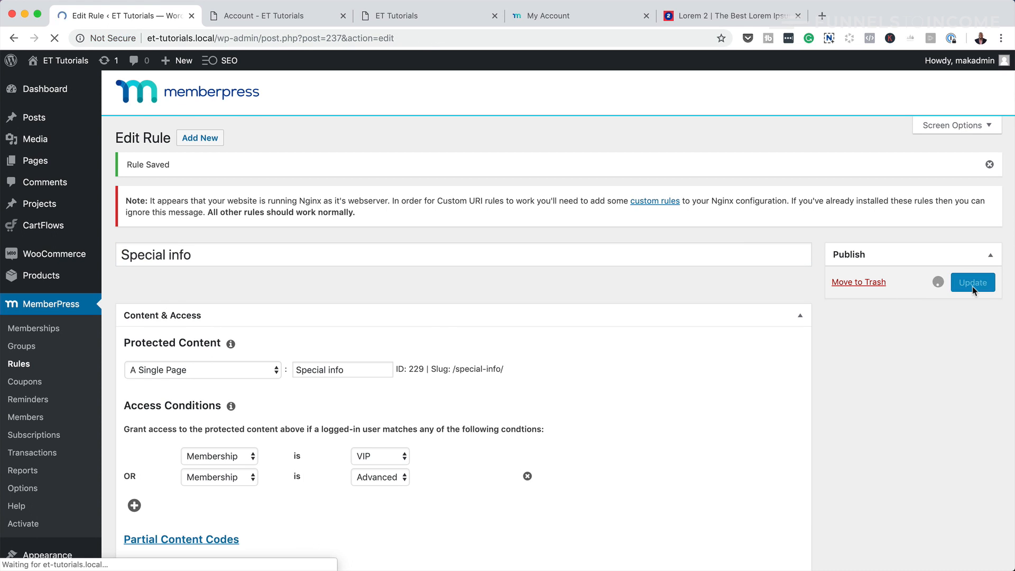